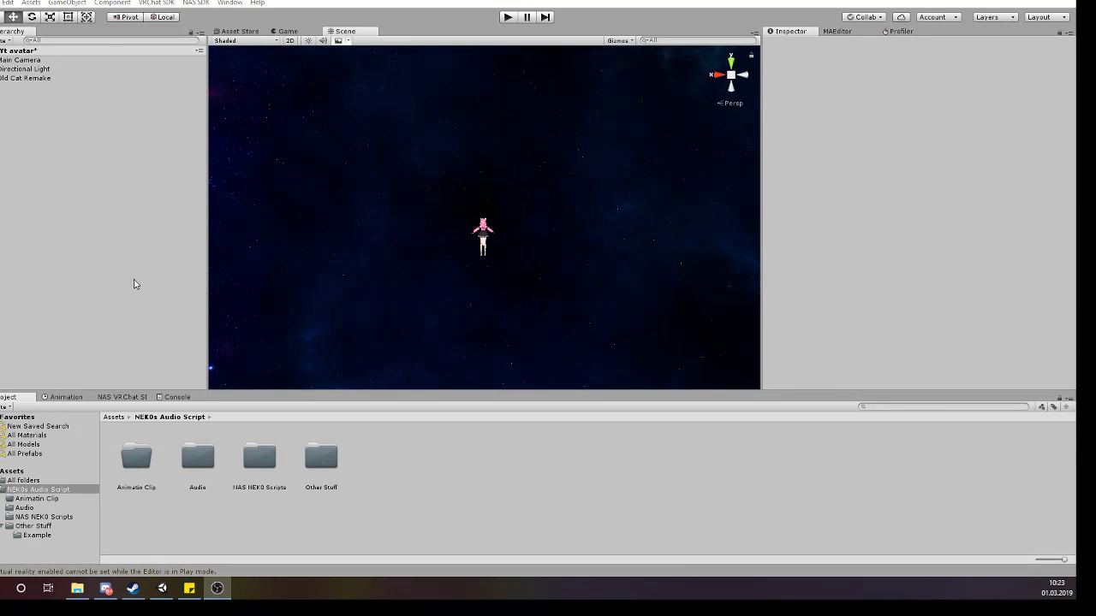
Go to the root Assets folder and locate the NEKOs Audio Script folder
click(120, 418)
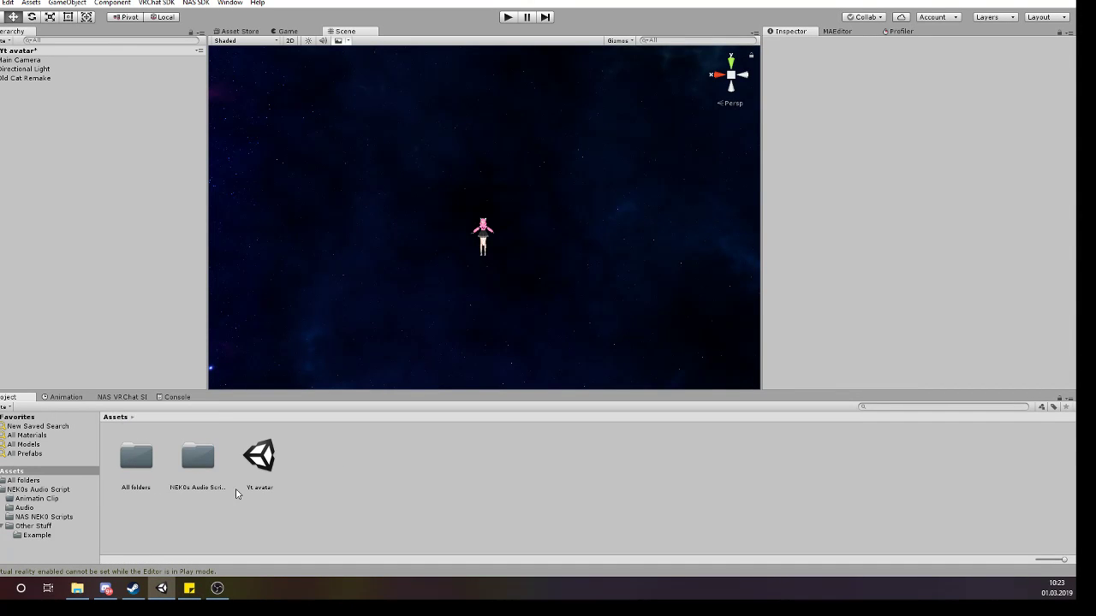
click(199, 495)
click(170, 503)
click(194, 472)
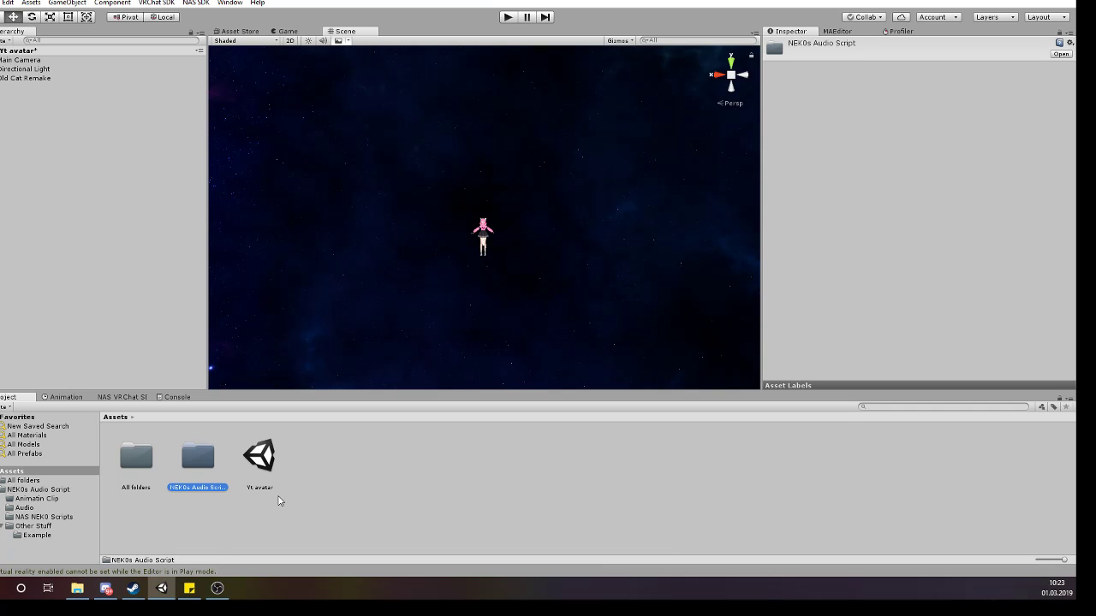
click(362, 516)
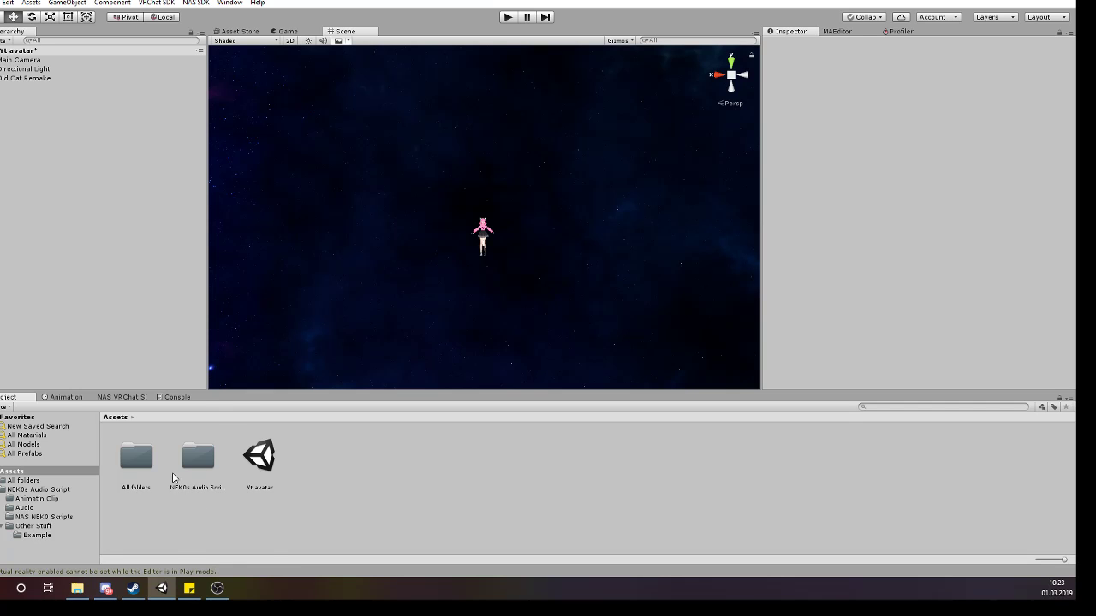
Open NEKOs Audio Script > Other Stuff > Example and add the Stranger Things scene to the hierarchy
double_click(200, 462)
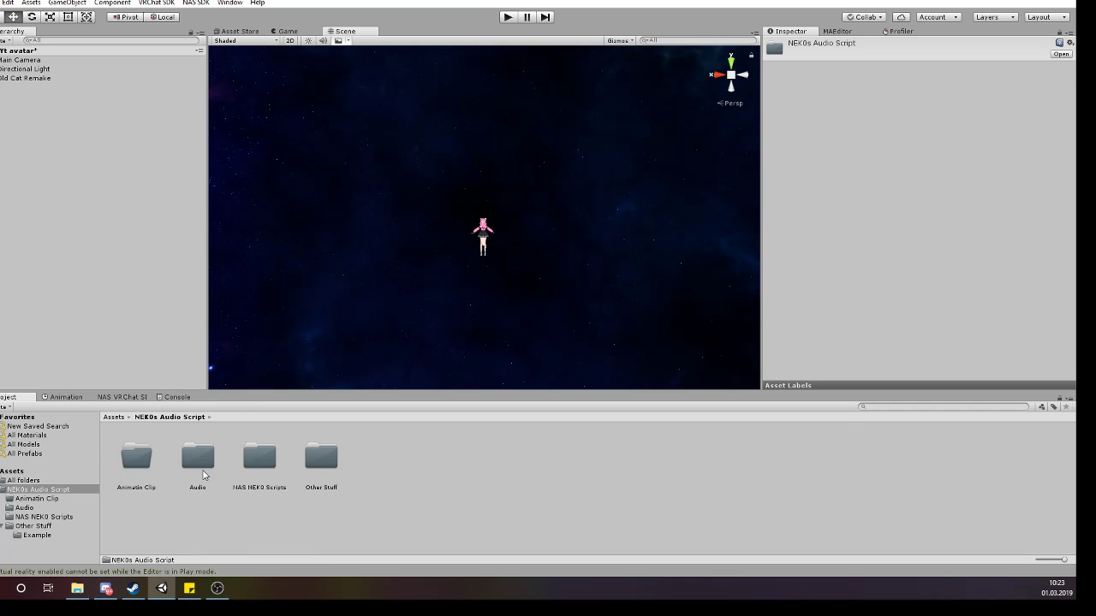
double_click(322, 460)
double_click(133, 462)
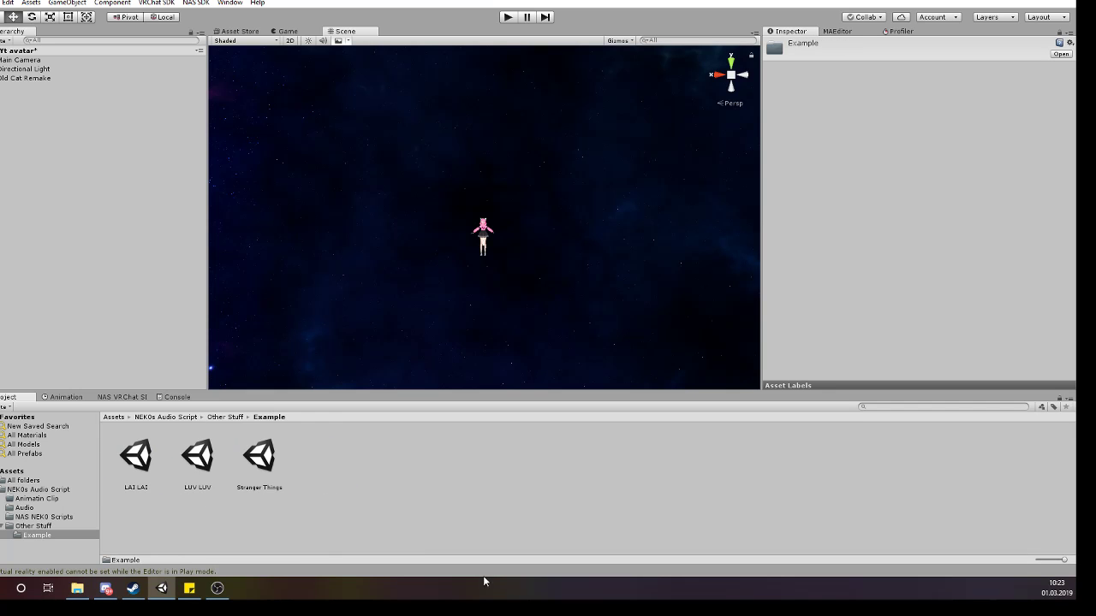
drag(200, 450, 110, 309)
drag(259, 458, 69, 210)
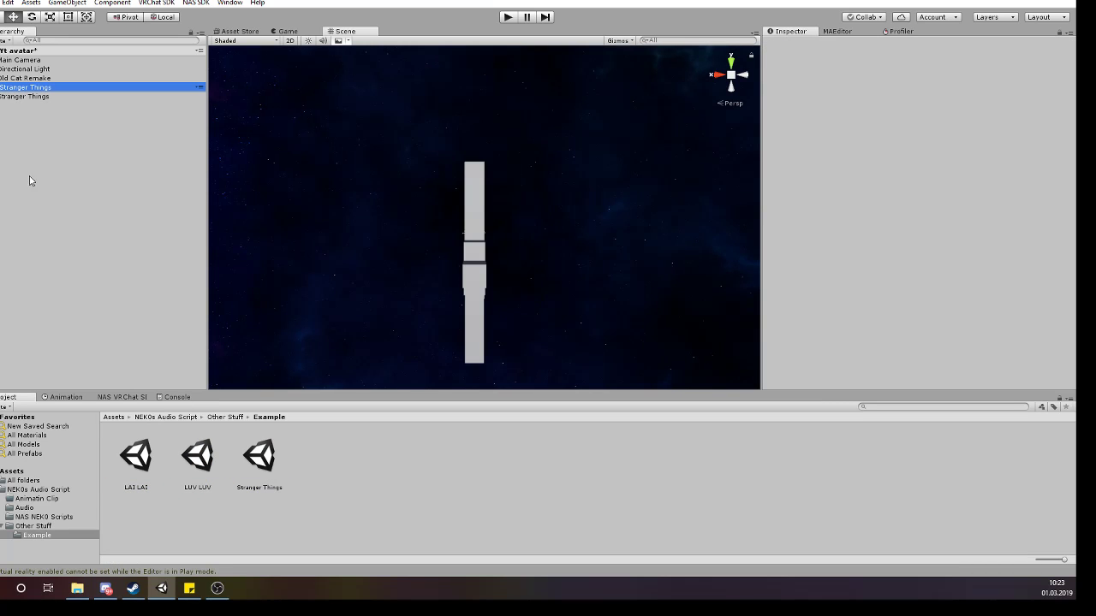
Set the Stranger Things root object's Y rotation to -90 and raise it to a Y position of about 2.39
click(19, 96)
click(963, 90)
text(-90)
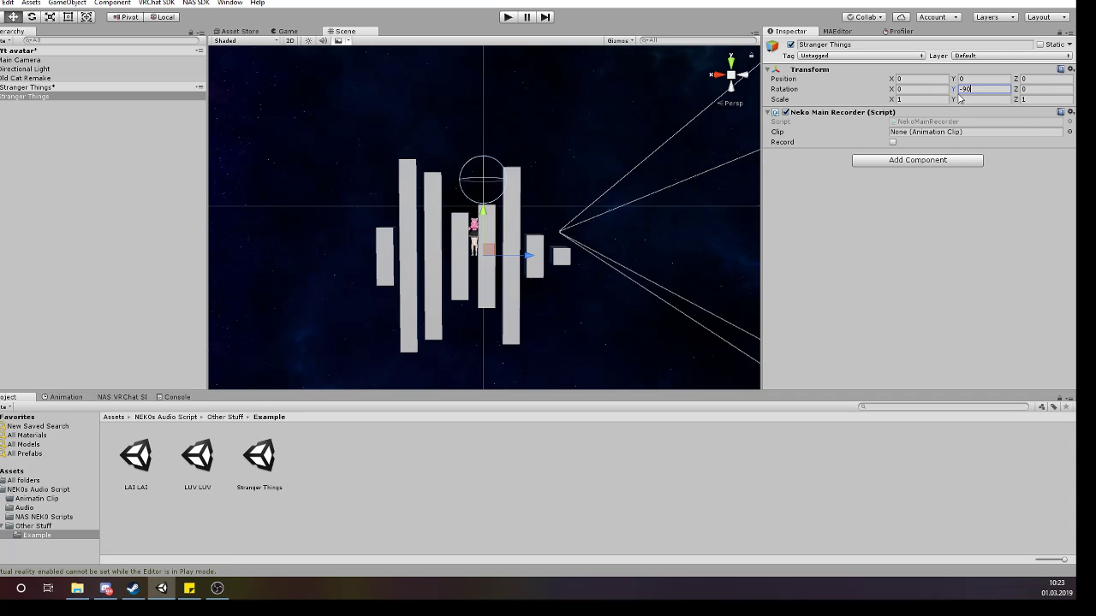
scroll(692, 268, up, 6)
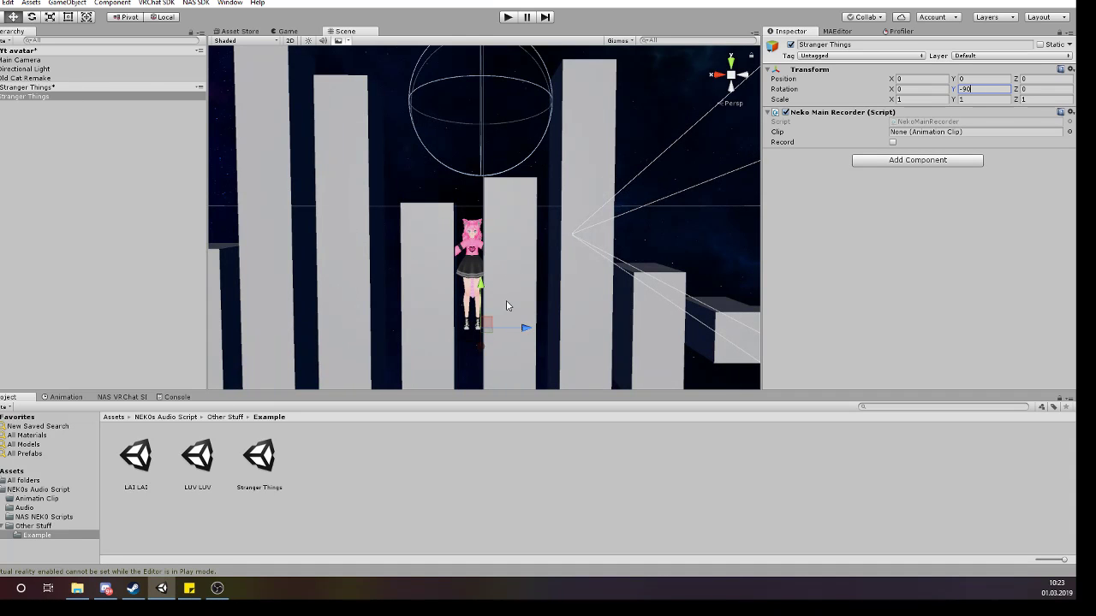
drag(491, 291, 494, 144)
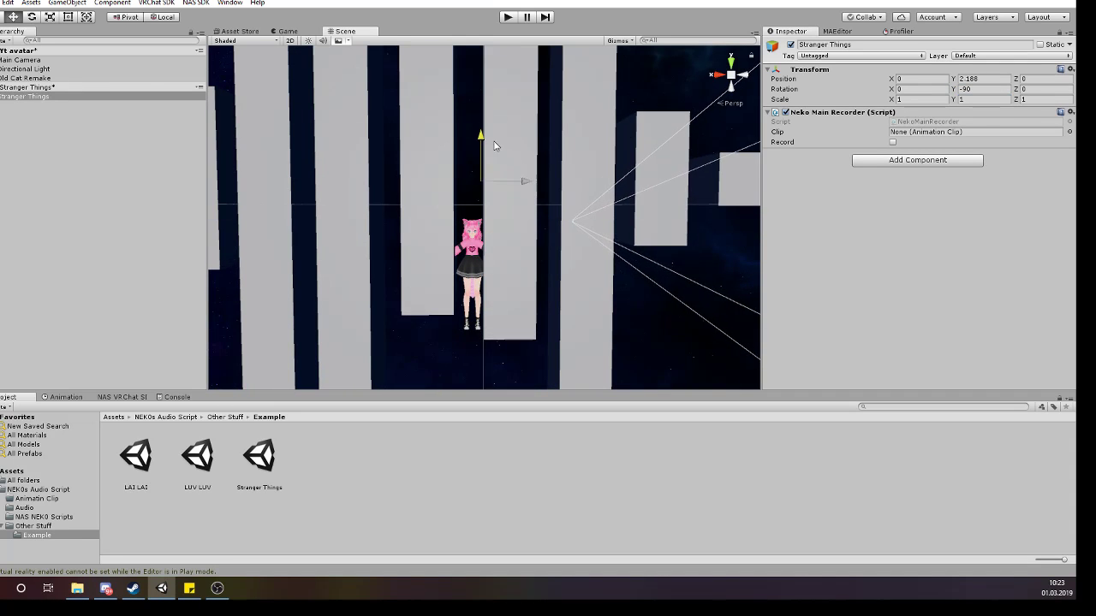
scroll(494, 144, down, 3)
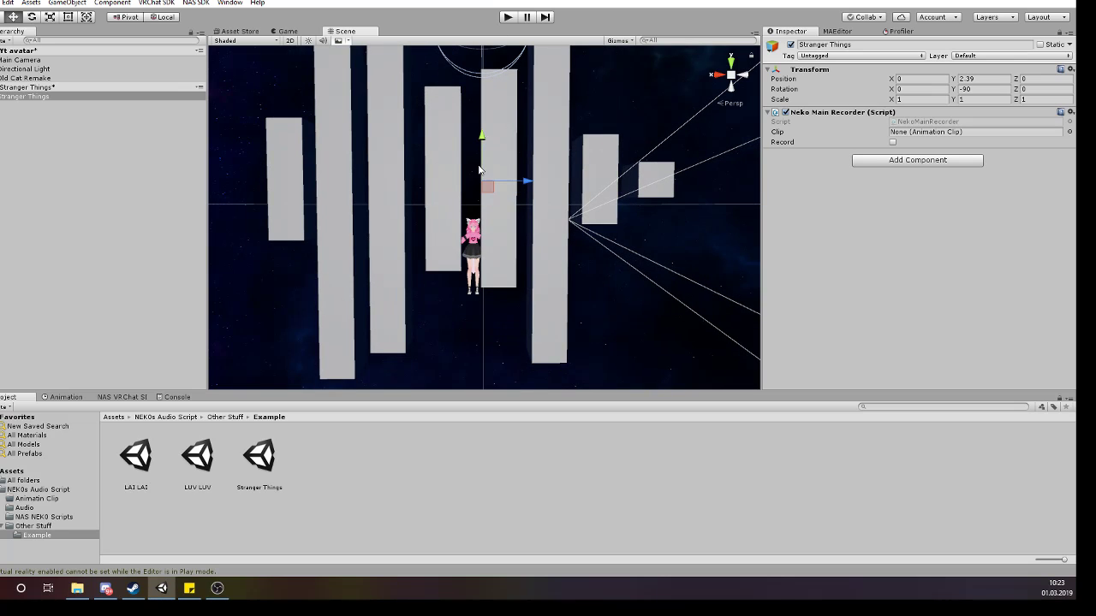
Run the scene in play mode and watch the audio visualizer in the Scene view
click(507, 18)
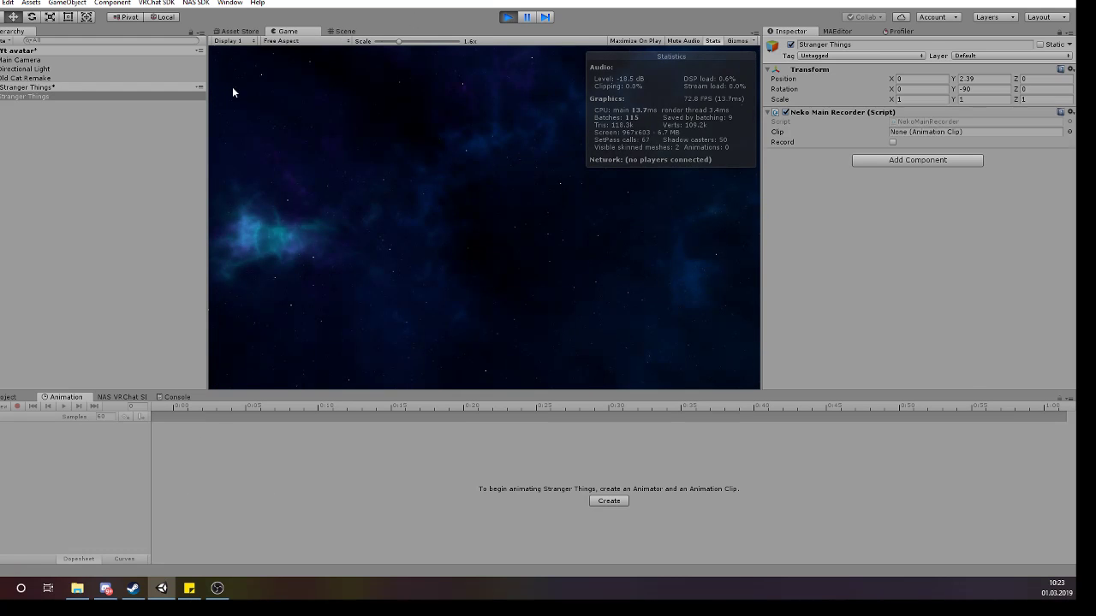
click(341, 32)
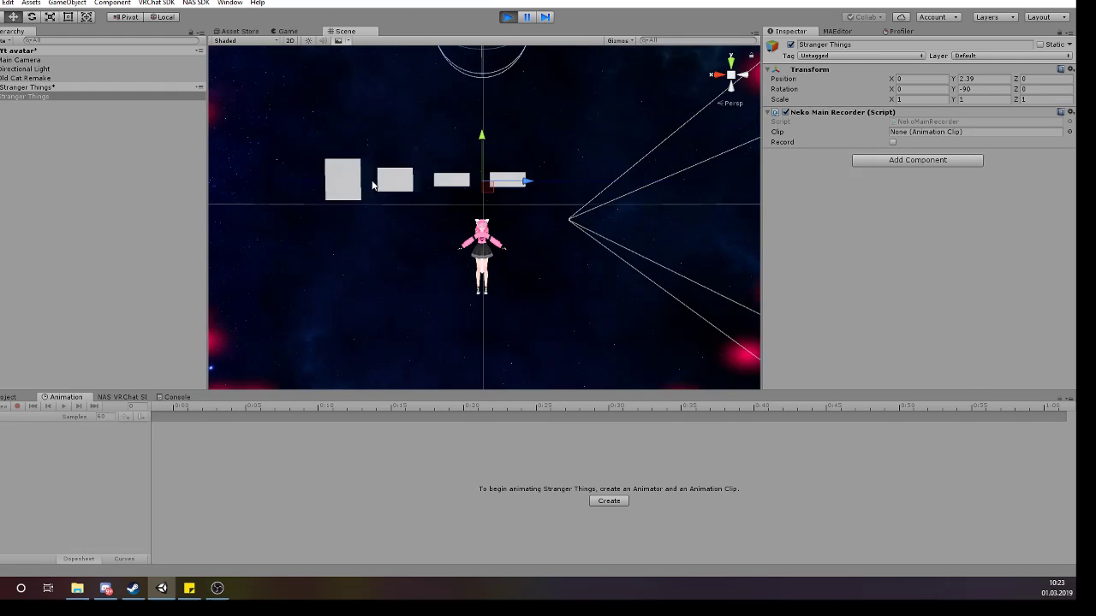
scroll(568, 232, up, 3)
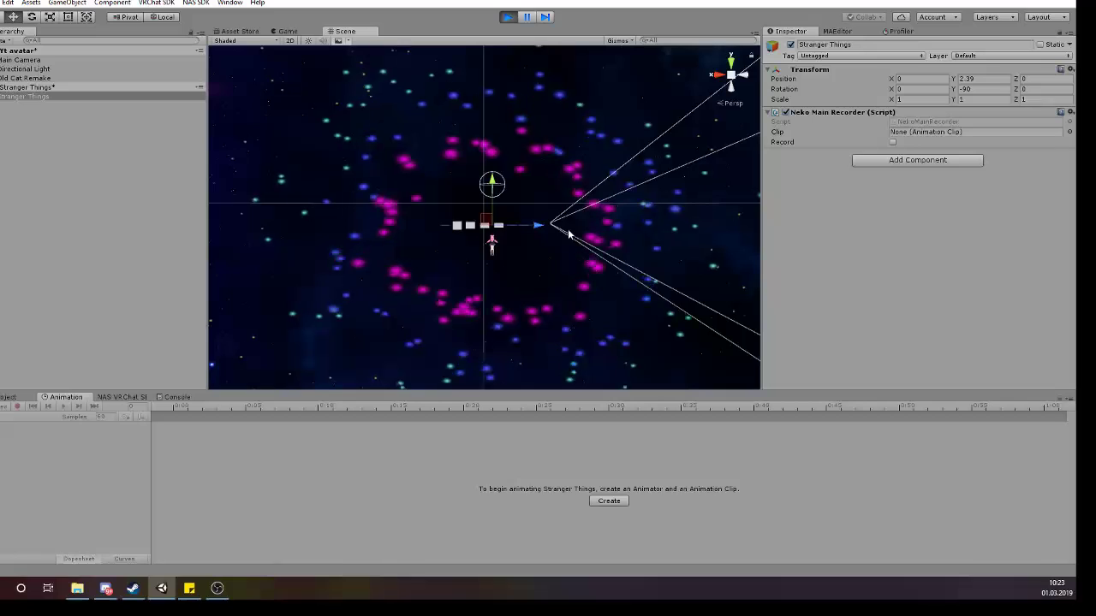
scroll(505, 222, up, 2)
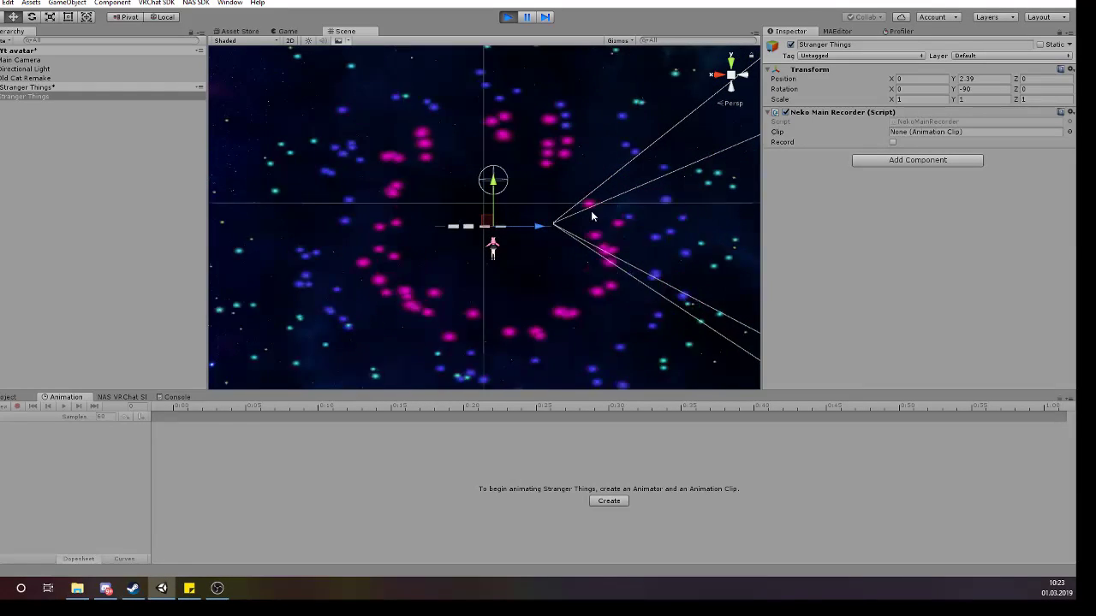
Expand the Stranger Things object and examine the Sphere's shader settings and the Particle System's simulation speed while playing
click(2, 96)
click(31, 106)
click(17, 133)
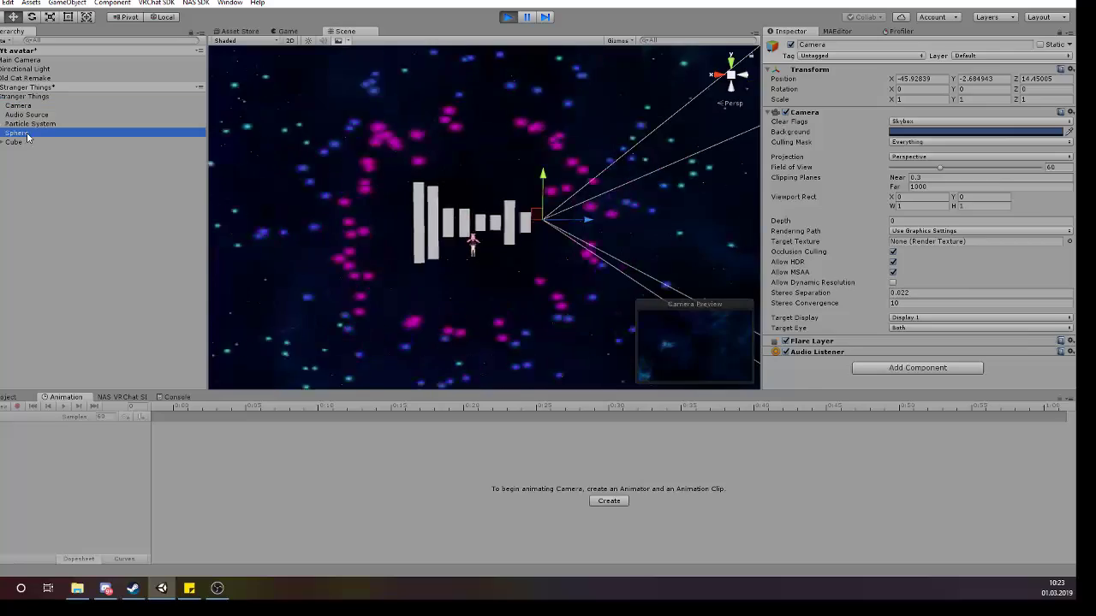
scroll(942, 257, down, 1)
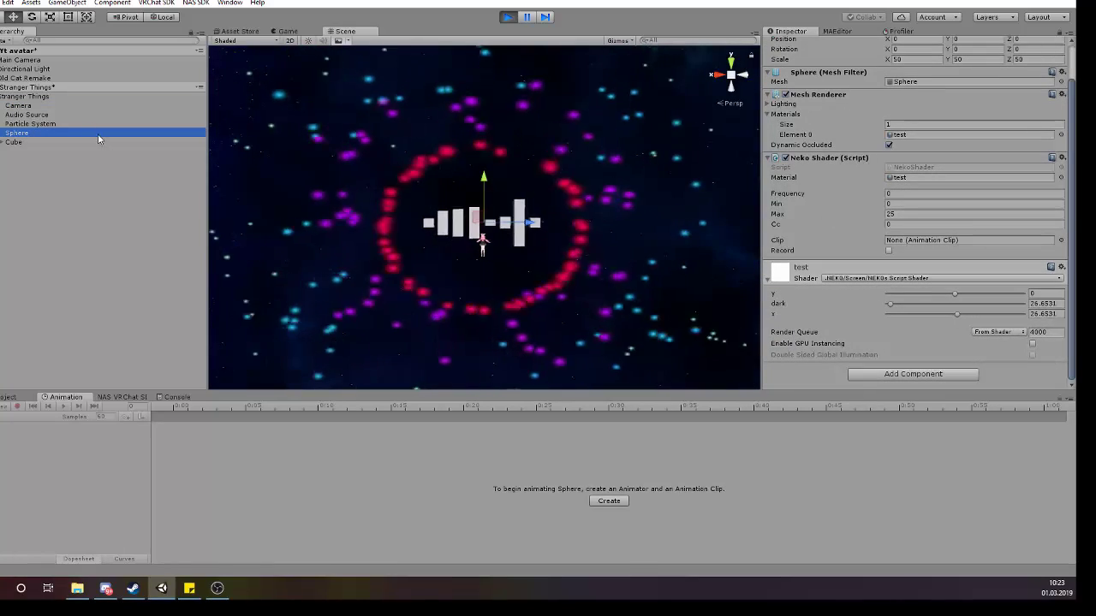
click(34, 123)
scroll(953, 278, down, 4)
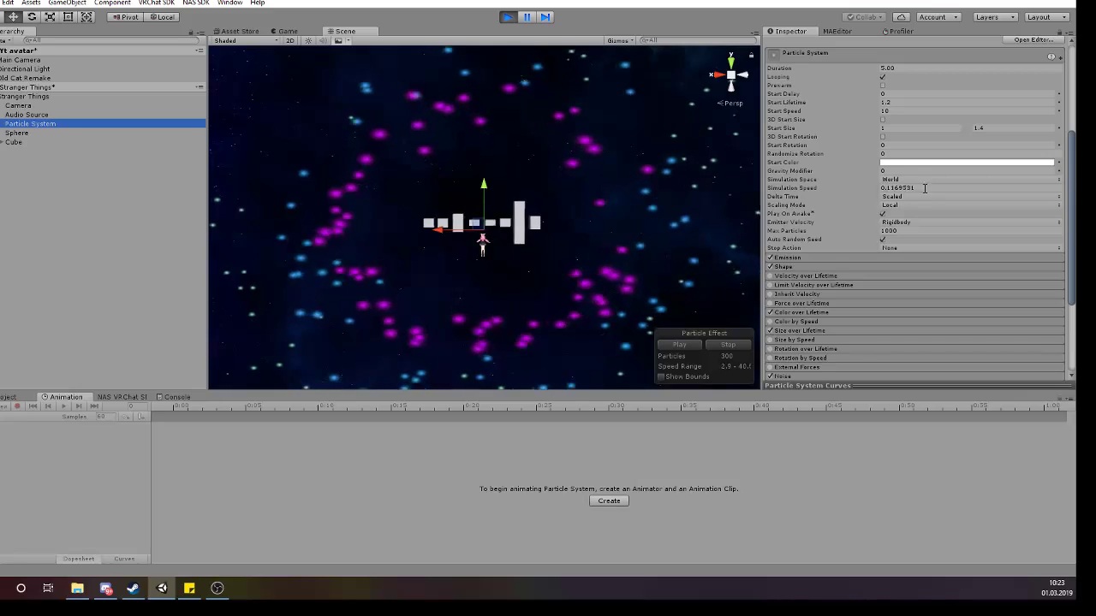
Examine Cube (2)'s Neko Scale script and the Sphere's Neko Shader values during playback, and exit play mode
click(21, 133)
click(3, 142)
click(34, 169)
scroll(485, 245, up, 5)
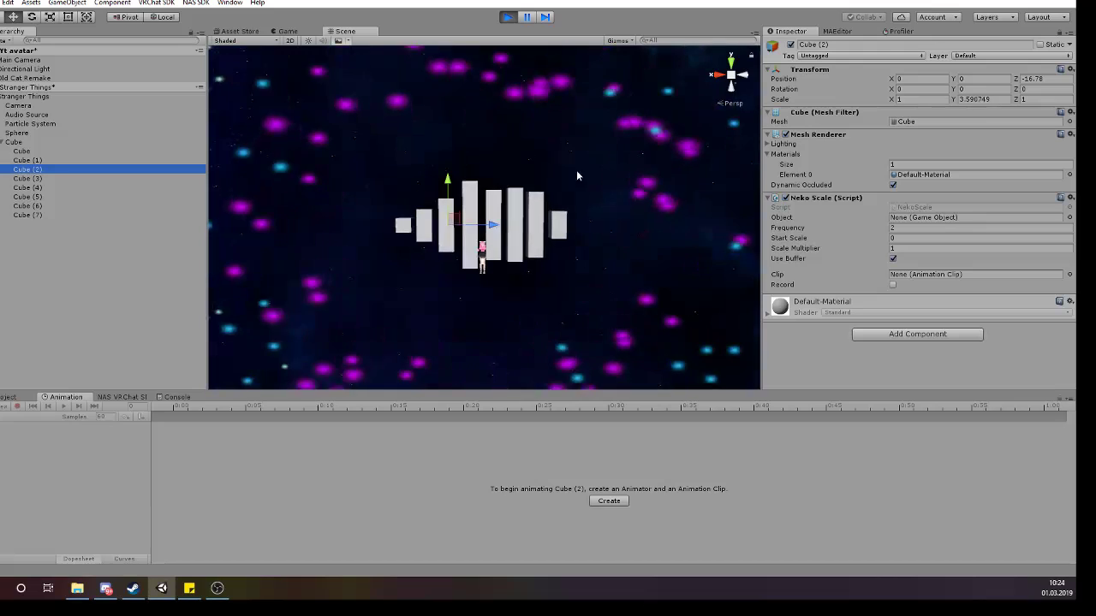
scroll(522, 236, down, 2)
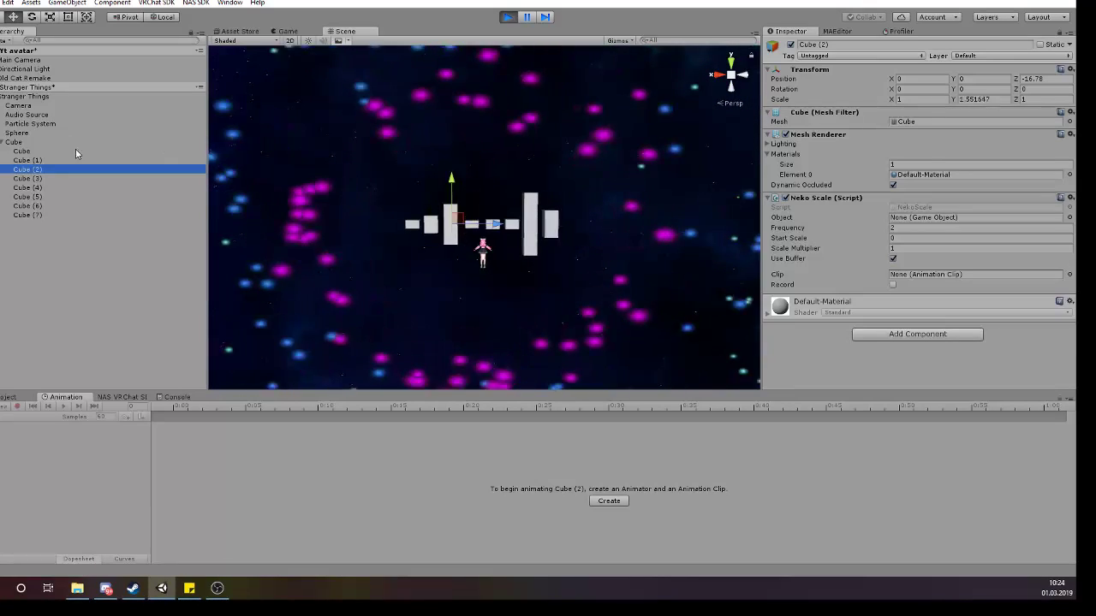
click(34, 133)
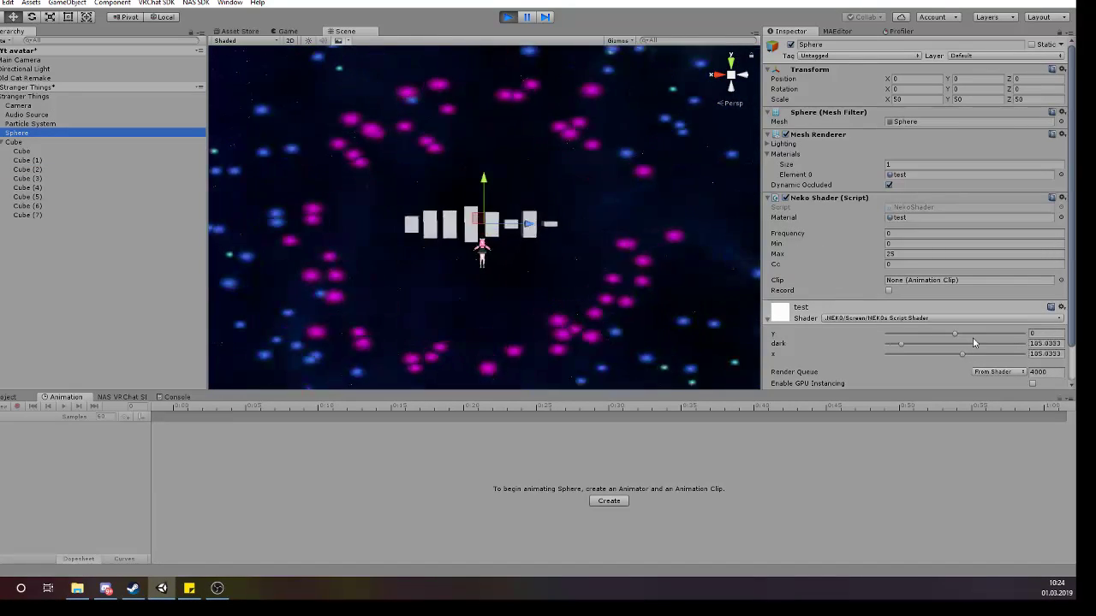
click(508, 17)
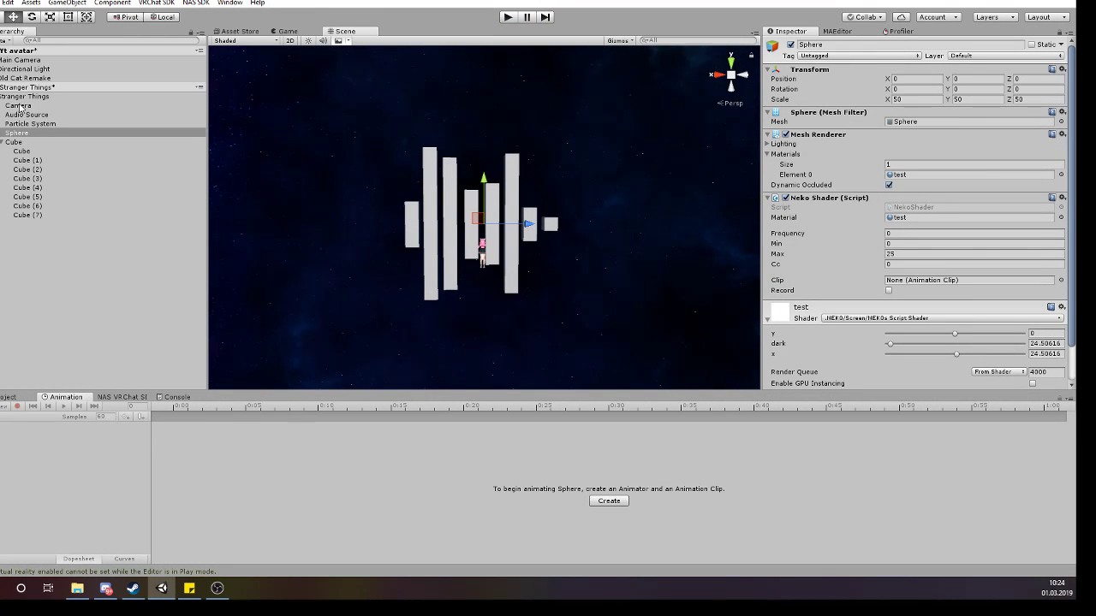
Review the Audio Source object's audio clip and its Neko Audio Listener script
click(48, 133)
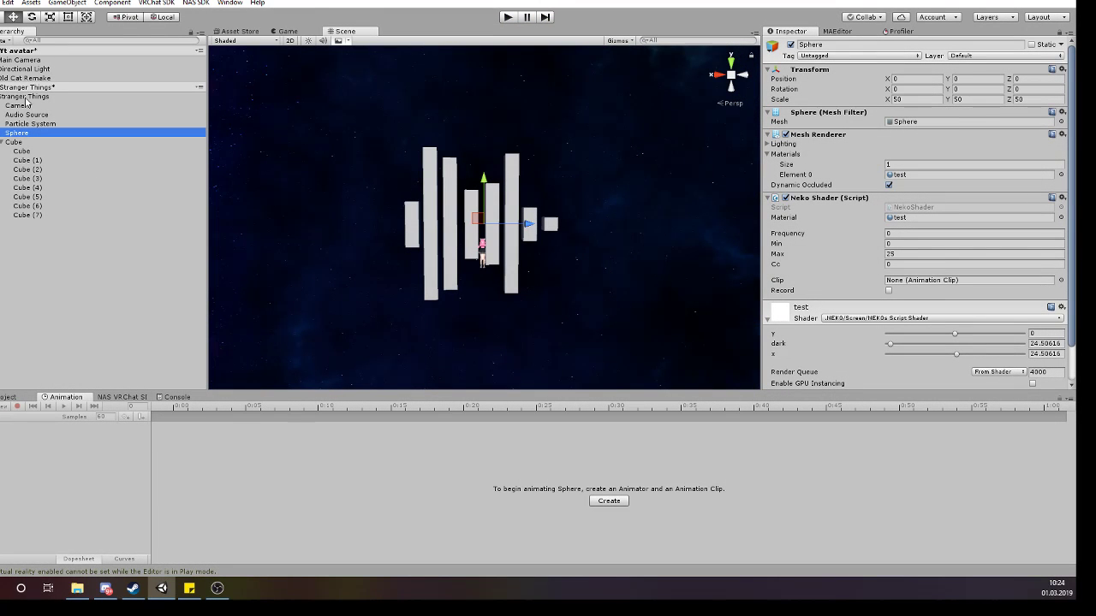
click(2, 142)
click(21, 204)
click(51, 115)
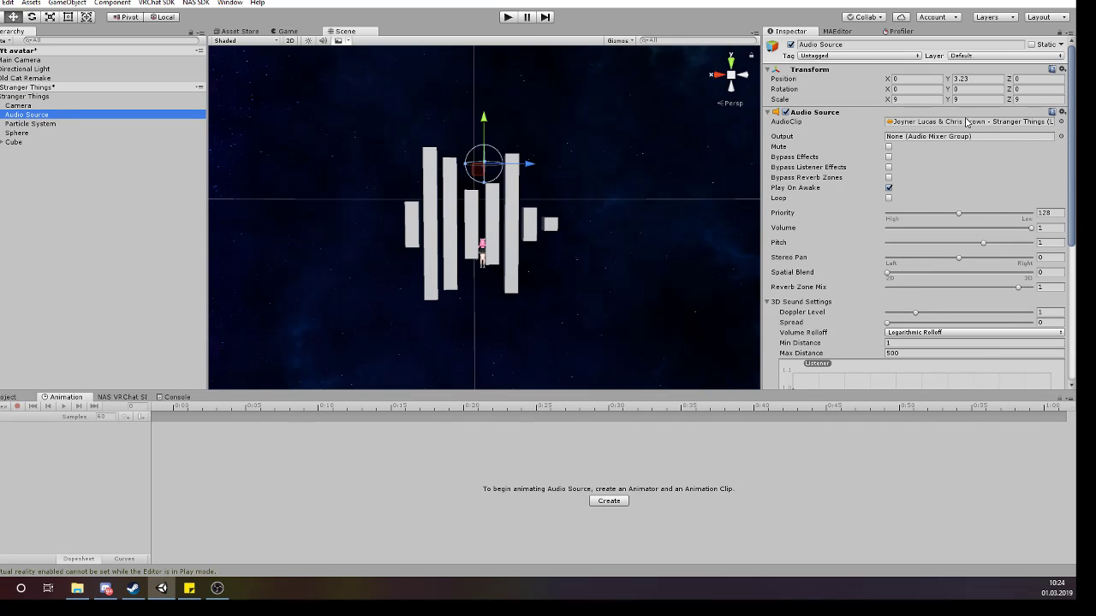
click(945, 123)
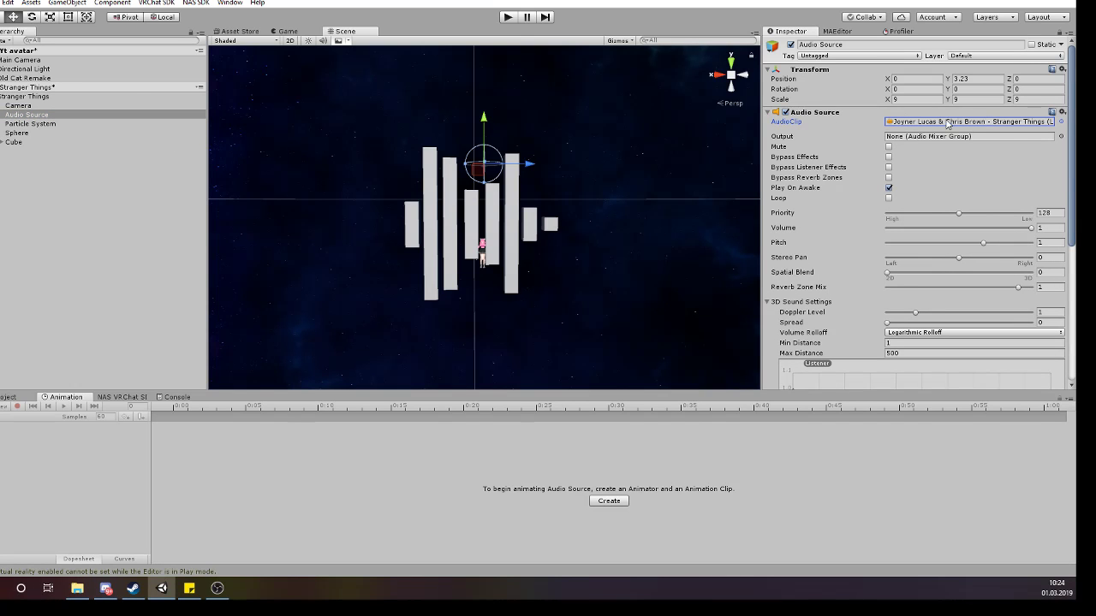
scroll(976, 249, down, 5)
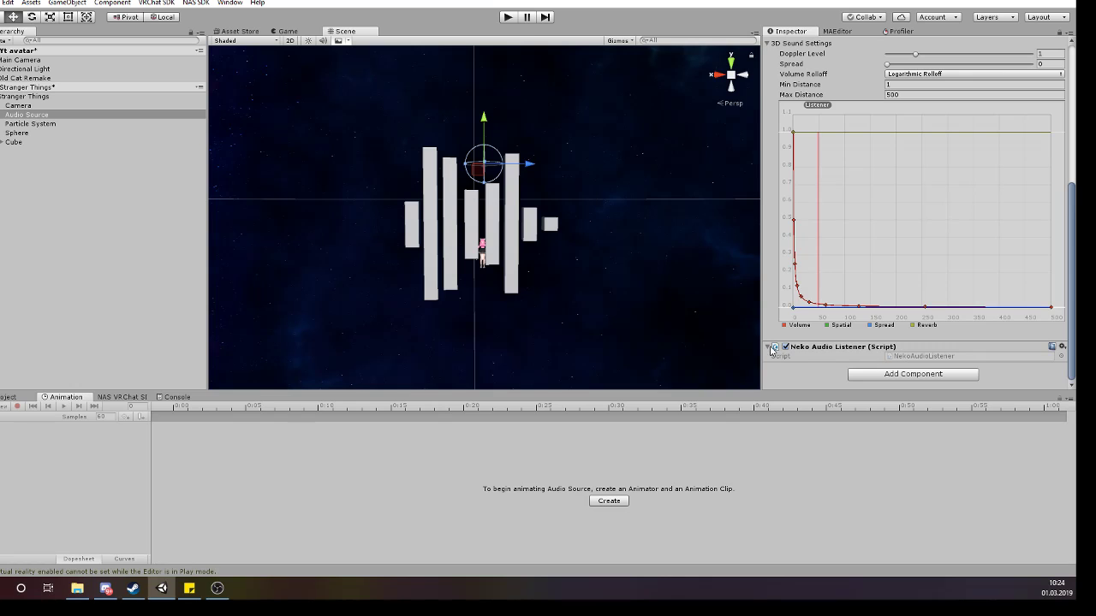
Collapse the Particle System component and assign it to the Ps slot of the Neko Particle script
click(34, 124)
scroll(856, 171, up, 5)
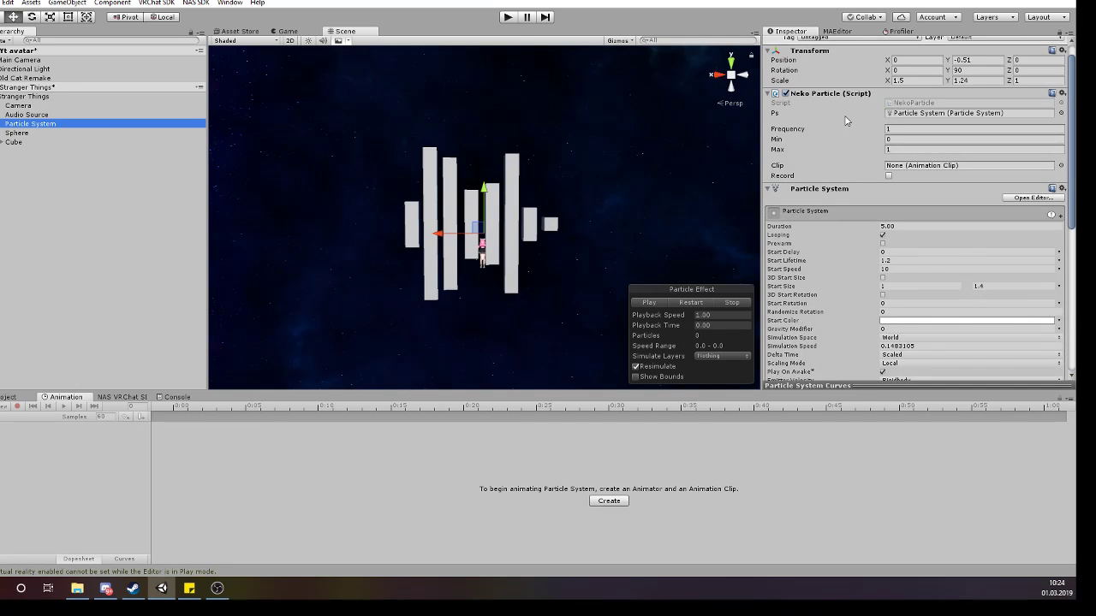
click(814, 194)
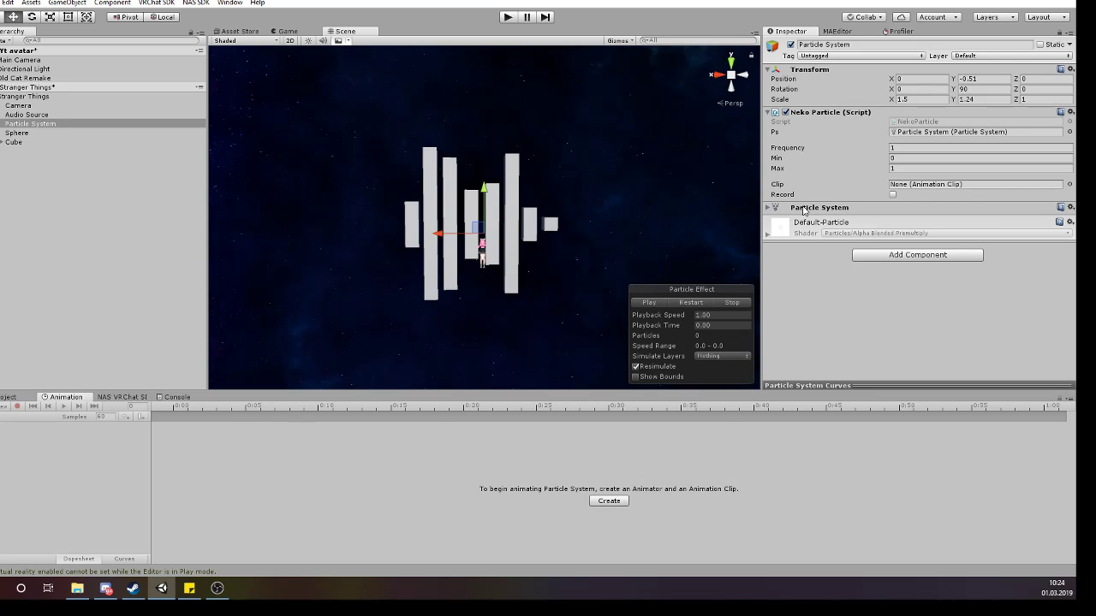
drag(804, 209, 916, 134)
scroll(676, 168, up, 2)
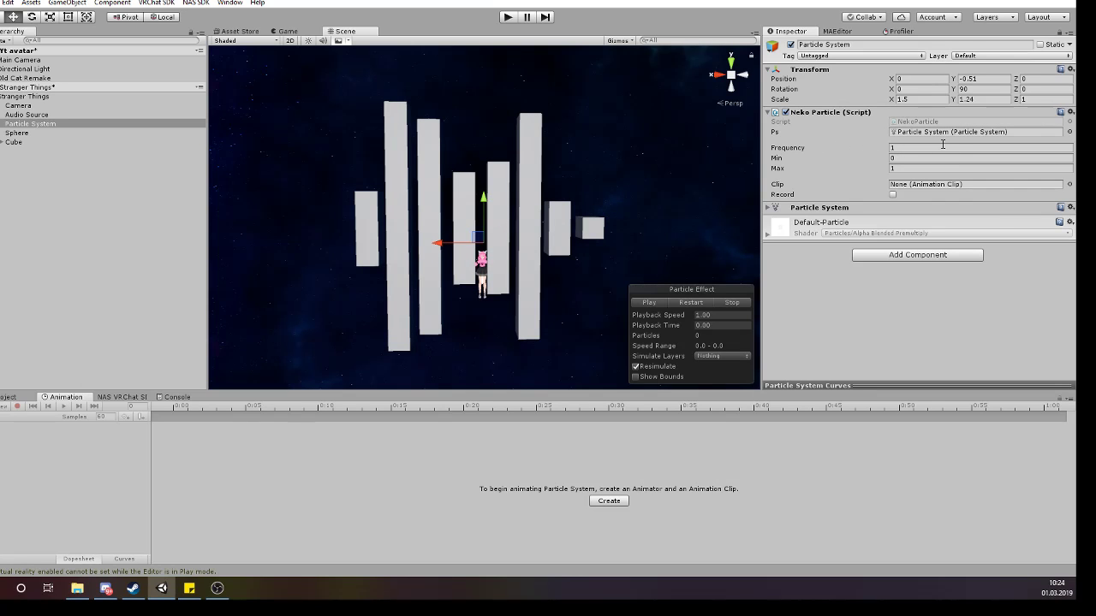
Expand the Cube group and compare the Neko Scale frequency settings of the individual cubes through Cube (7)
click(4, 142)
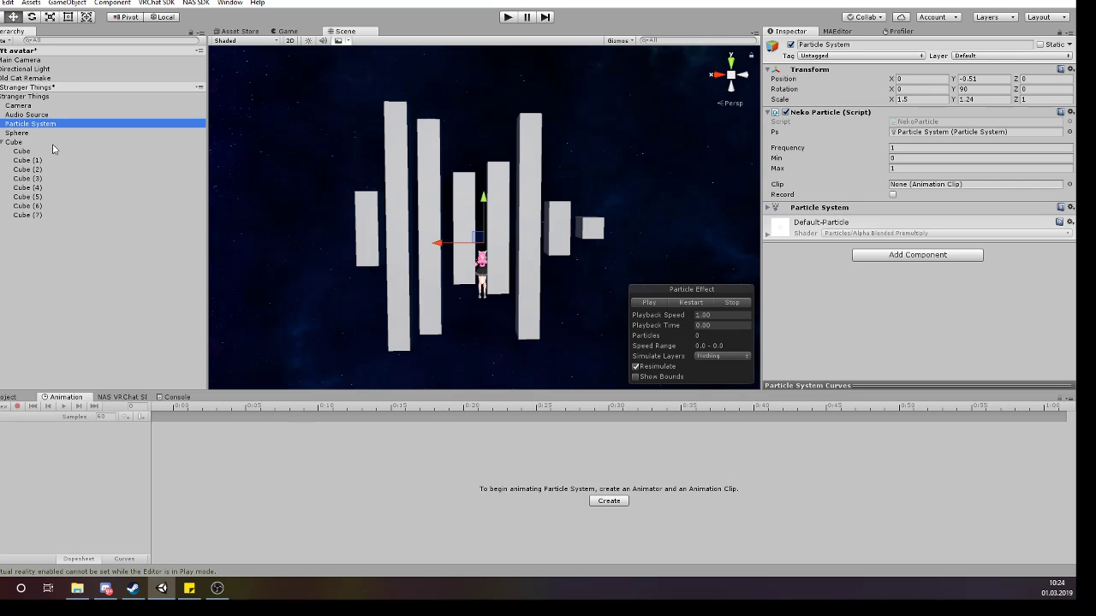
click(21, 151)
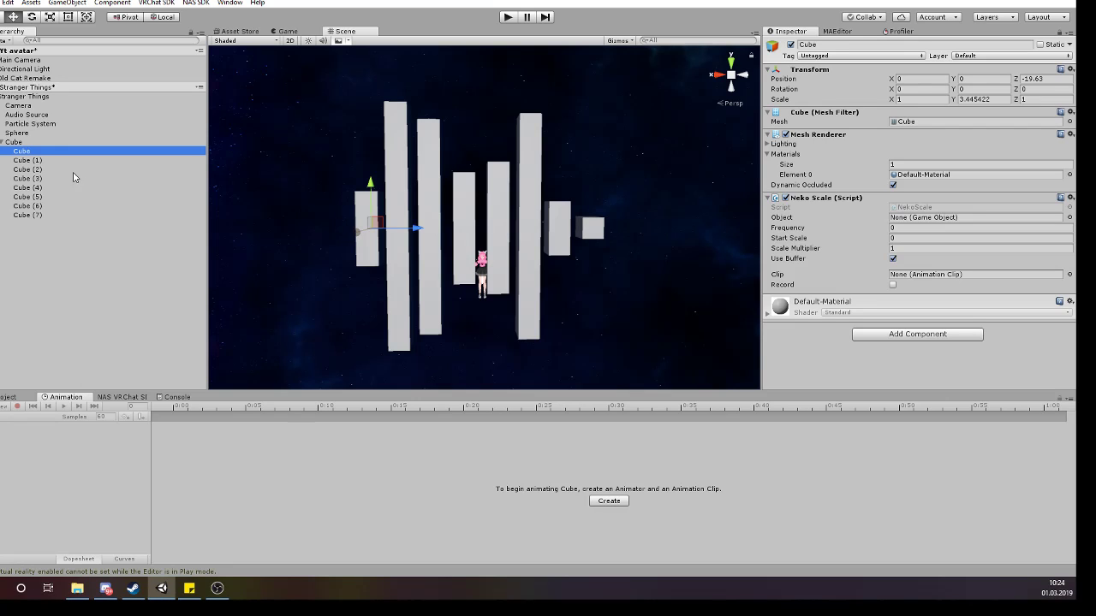
click(28, 160)
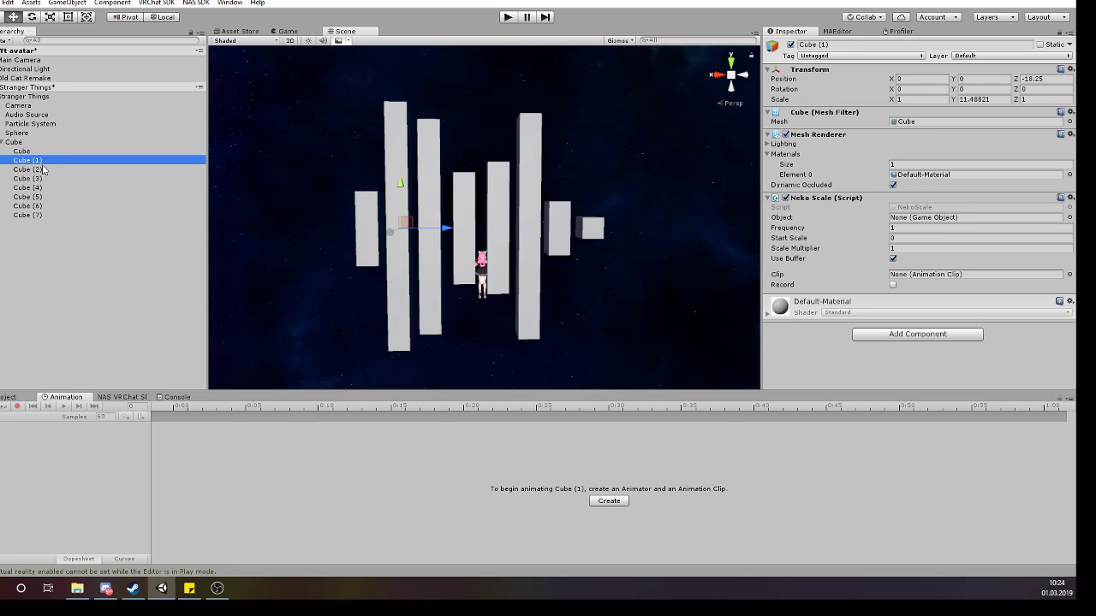
click(43, 169)
click(43, 178)
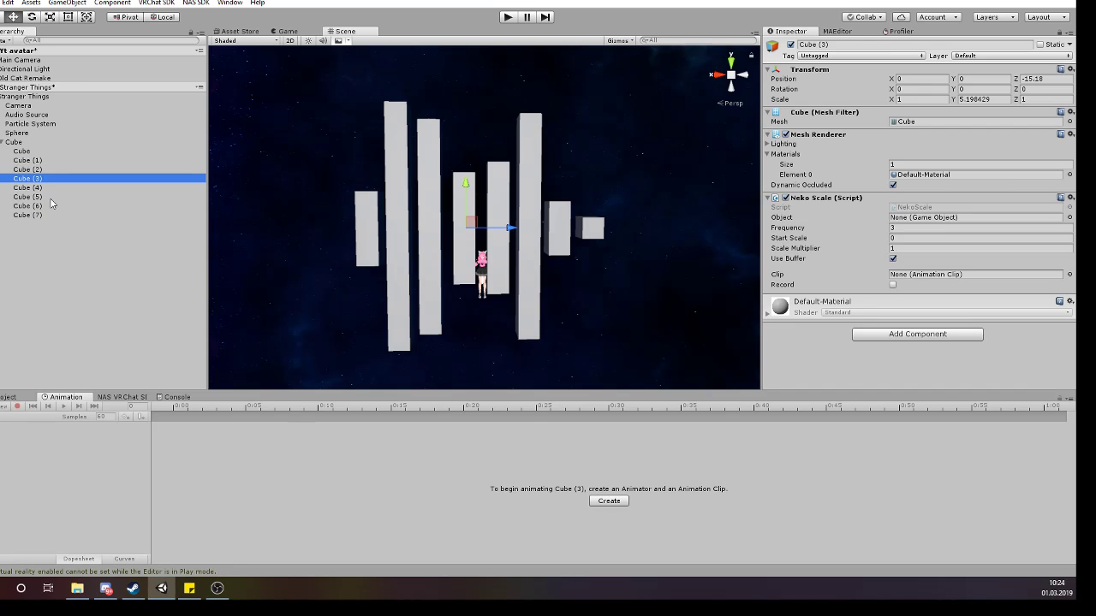
click(50, 188)
click(545, 241)
click(88, 215)
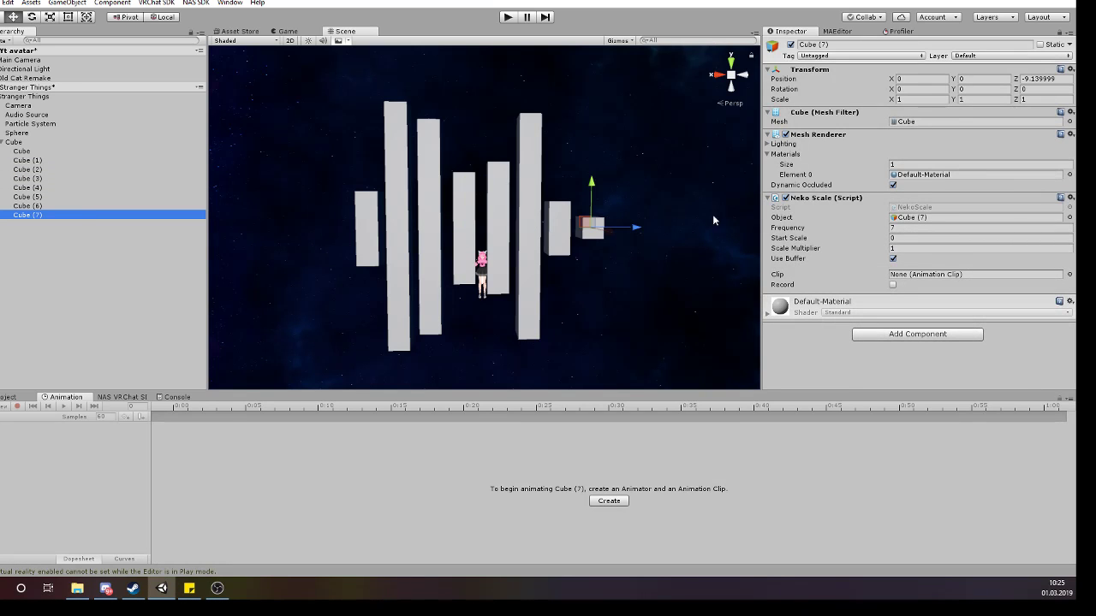
Run the scene again and watch how the cubes and particles react to the music from farther away
click(510, 18)
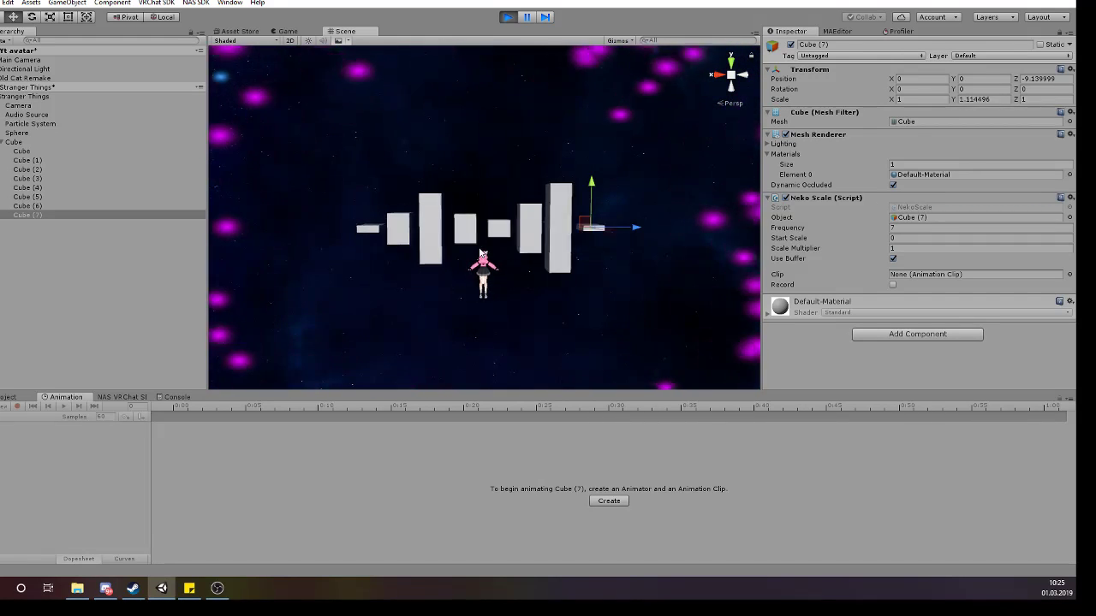
scroll(507, 272, down, 6)
middle_drag(413, 180, 405, 180)
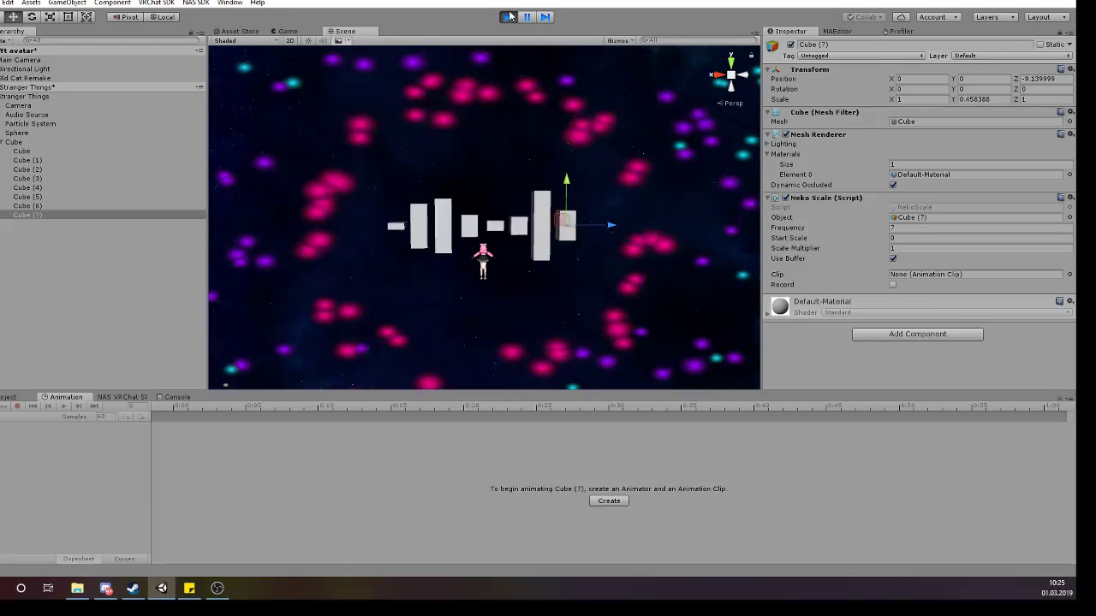
Stop the scene and go through the cubes one by one in the 3D view, looking at them up close
key(ctrl+p)
scroll(409, 246, up, 2)
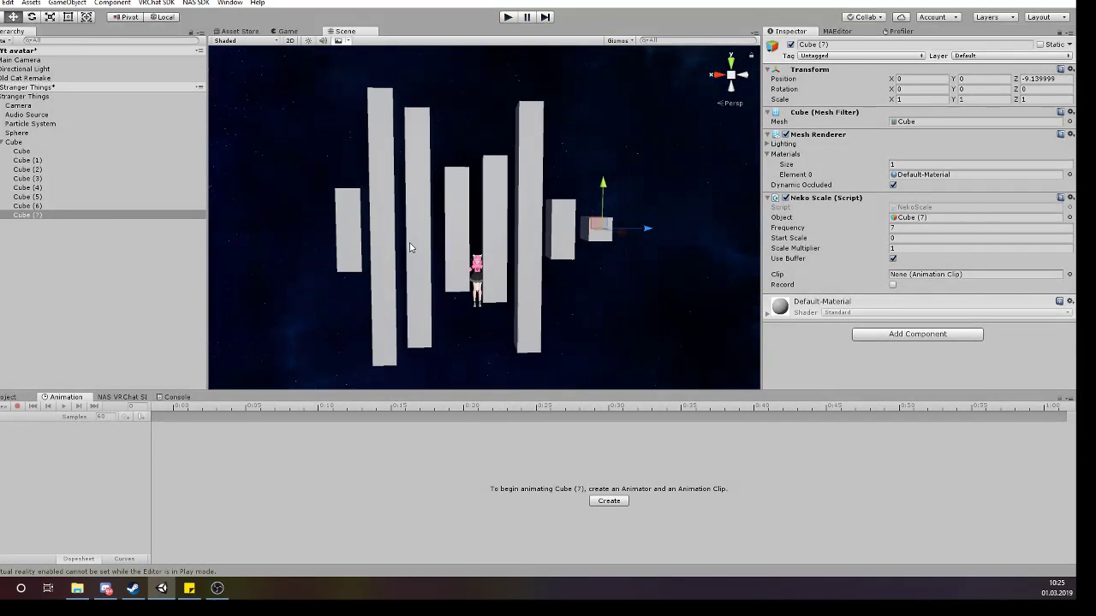
click(346, 223)
click(346, 221)
click(390, 150)
click(421, 180)
click(456, 196)
click(497, 208)
click(529, 196)
click(566, 223)
click(593, 222)
Collapse the Cube group and review the Sphere's shader script and the Particle System's frequency, Min, Max and simulation settings
click(17, 133)
click(4, 142)
click(30, 123)
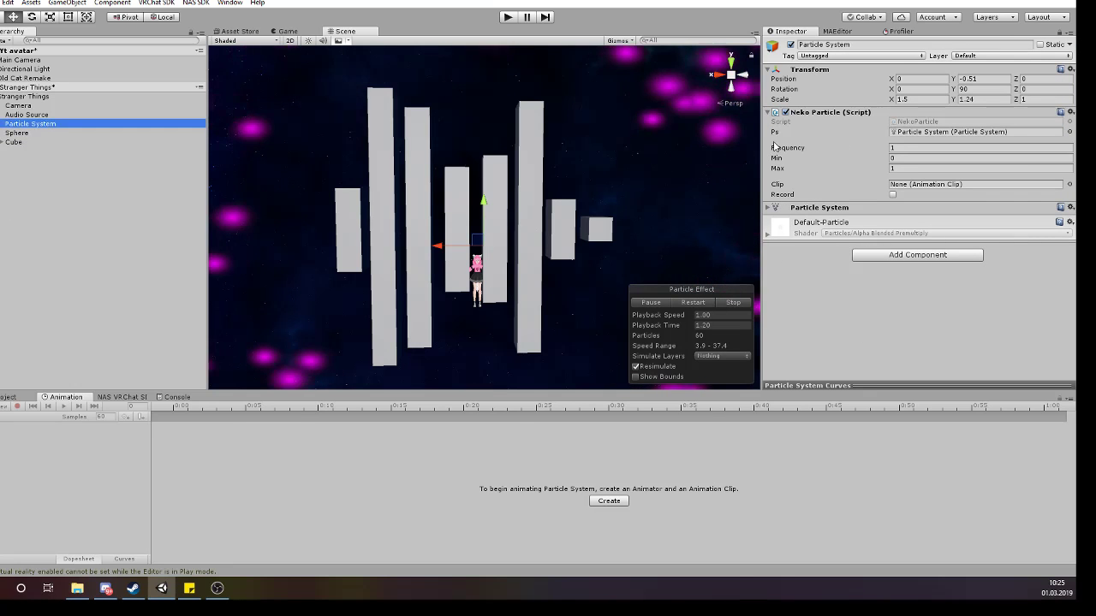
scroll(484, 218, down, 8)
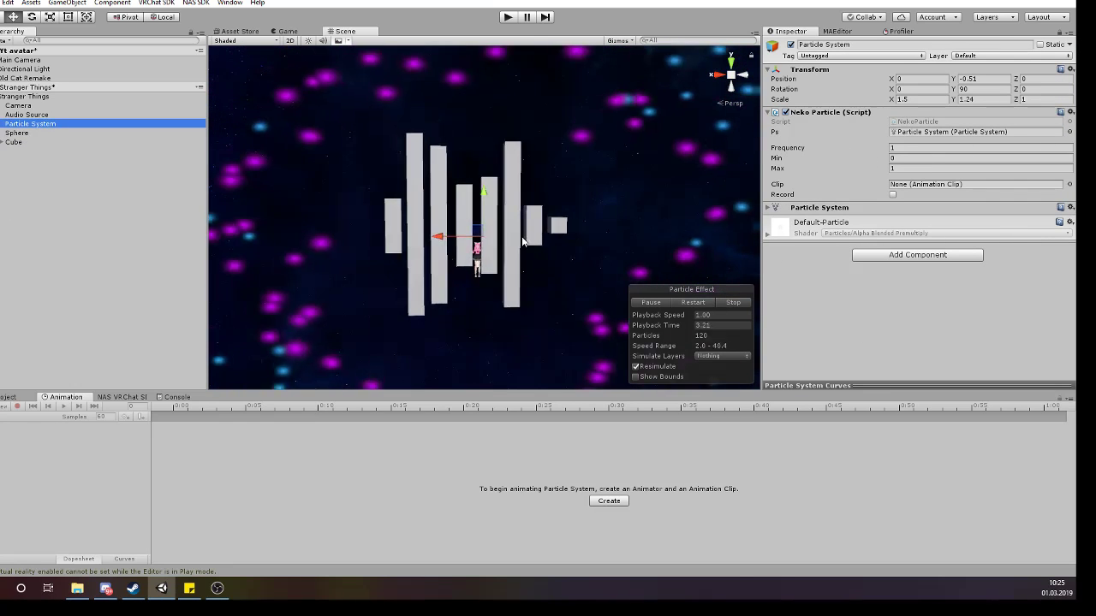
click(54, 134)
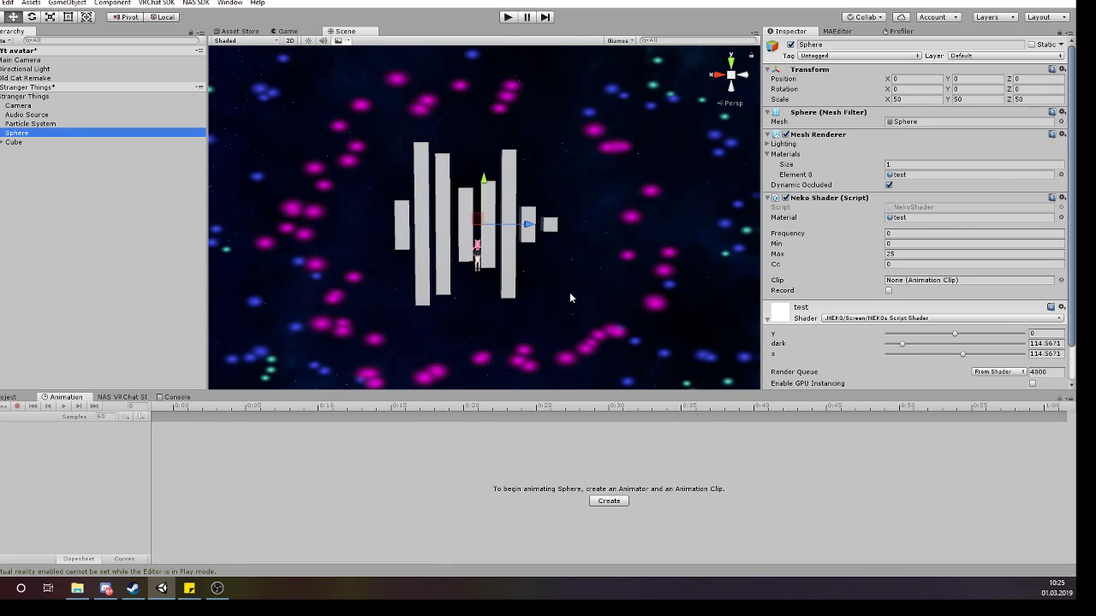
click(31, 123)
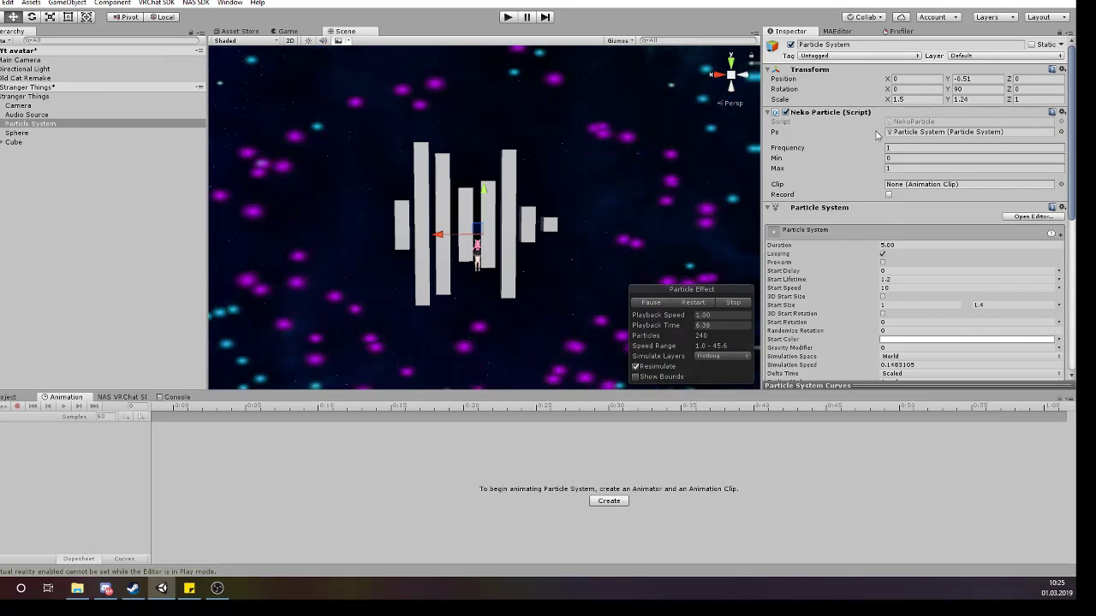
scroll(860, 274, down, 3)
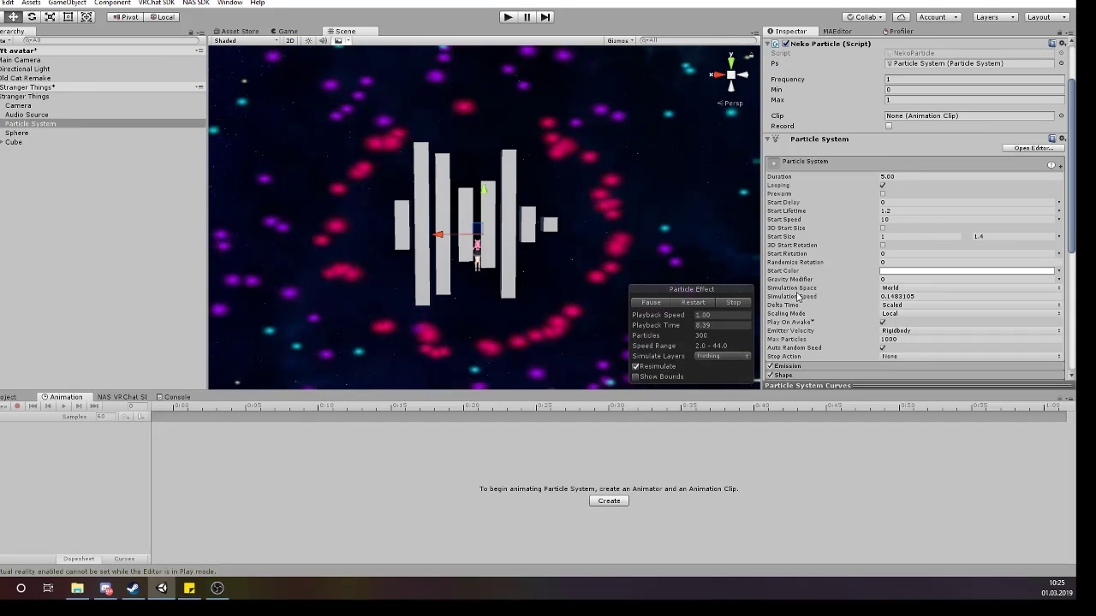
scroll(904, 159, up, 3)
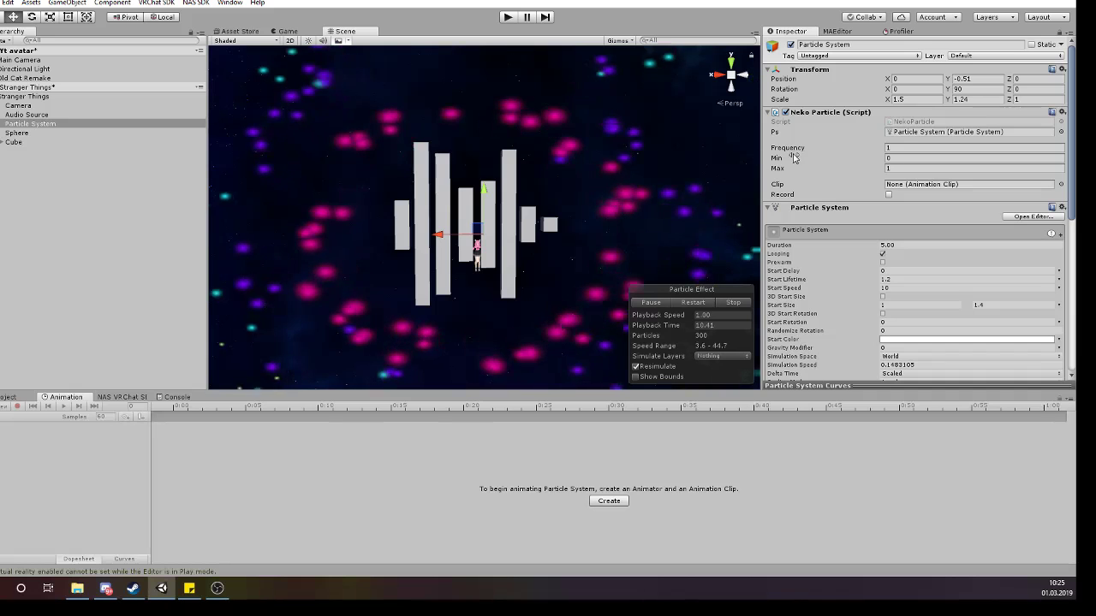
click(912, 158)
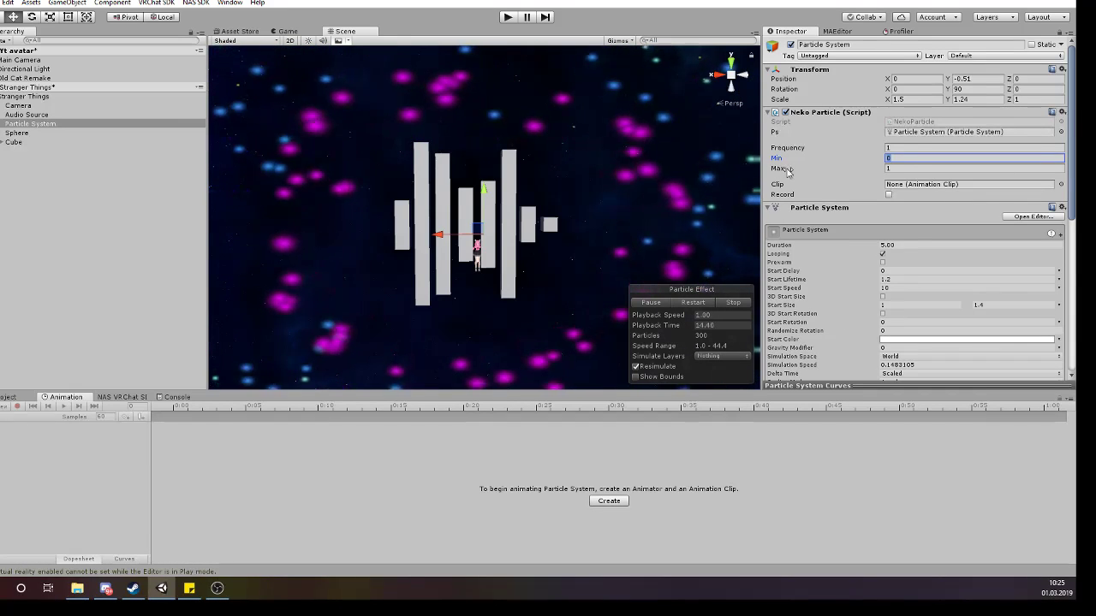
Set the Particle System's Simulation Speed to 1 and collapse the component
scroll(898, 316, down, 4)
click(942, 261)
text(0)
key(BackSpace)
text(1)
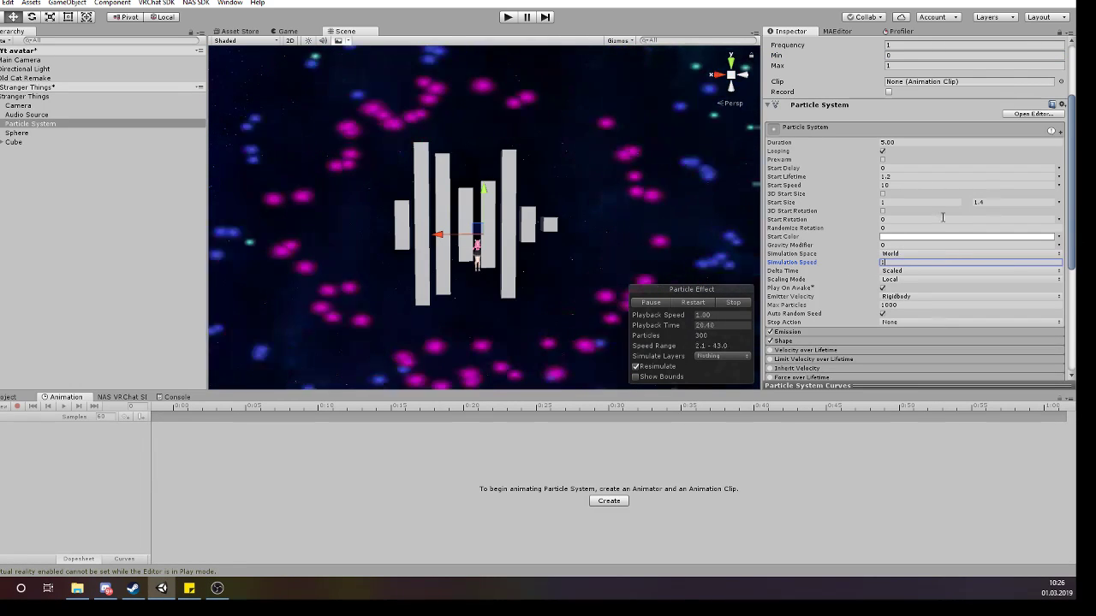
scroll(947, 237, up, 3)
click(843, 207)
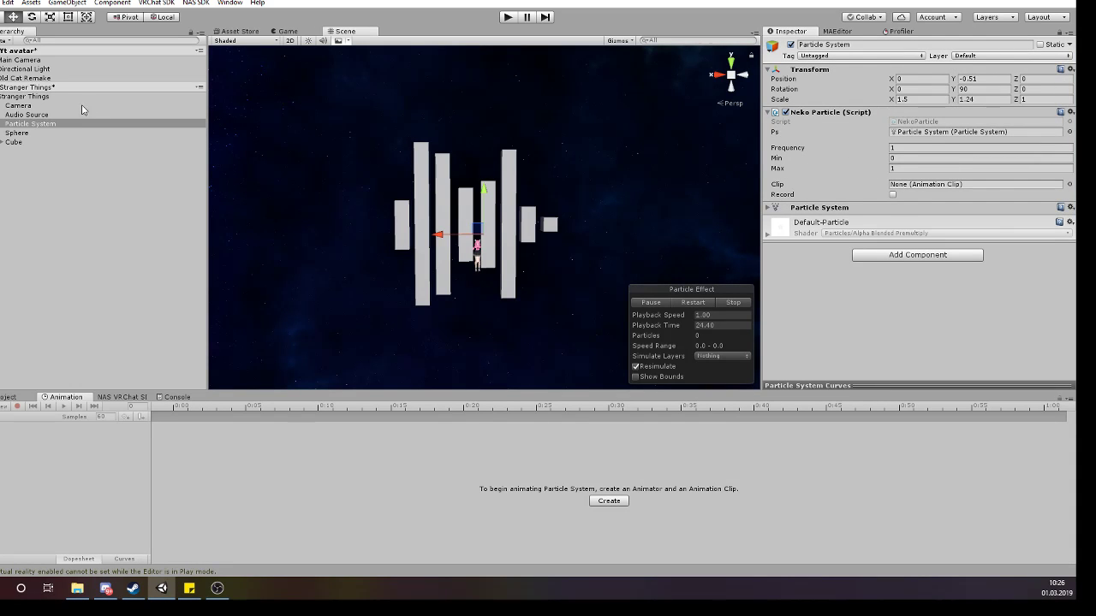
Select the Sphere, go through its test material's y, dark and x properties, and set dark and x to 0
click(77, 133)
scroll(895, 257, down, 2)
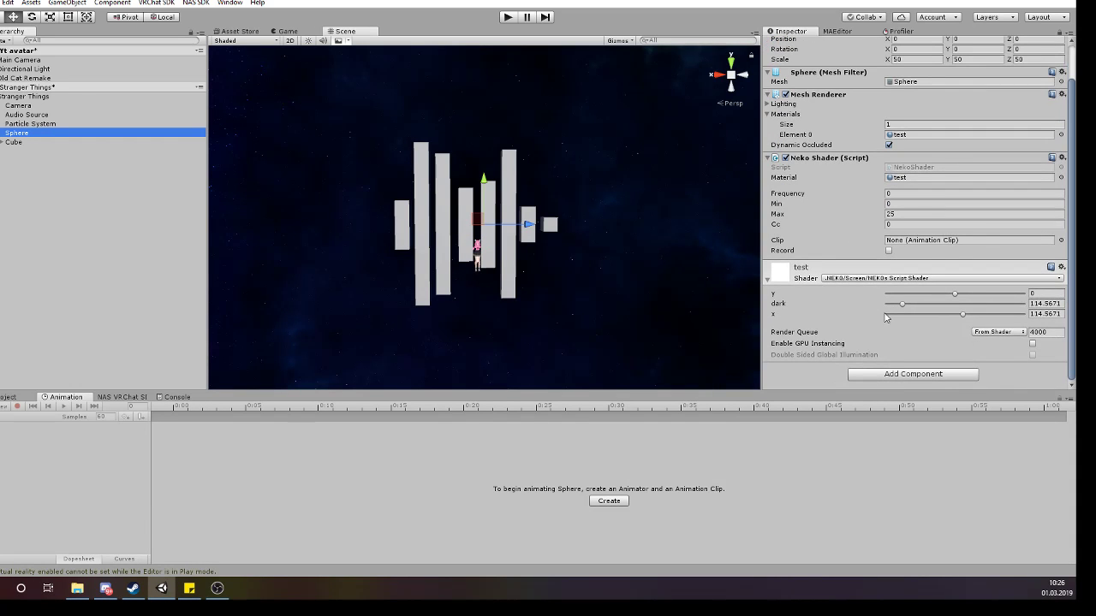
click(789, 294)
click(786, 305)
click(793, 314)
click(805, 305)
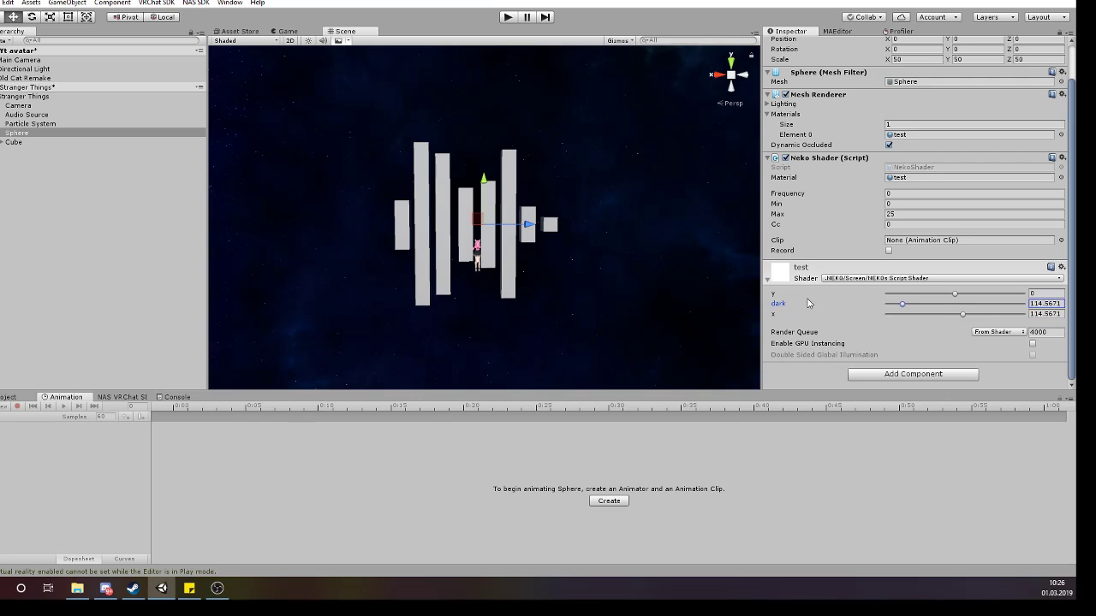
click(806, 294)
click(791, 315)
click(1051, 304)
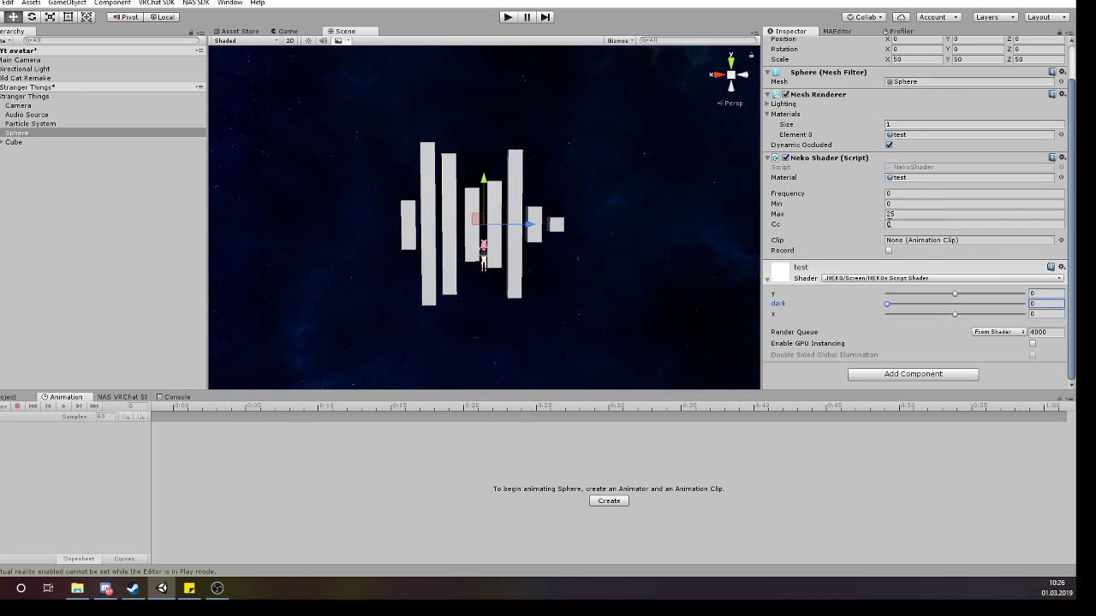
Try shifting the test material's x value and a Neko Shader Max of 100, and restore x to 0 and Max to 25
drag(956, 315, 966, 316)
drag(957, 315, 953, 315)
click(899, 213)
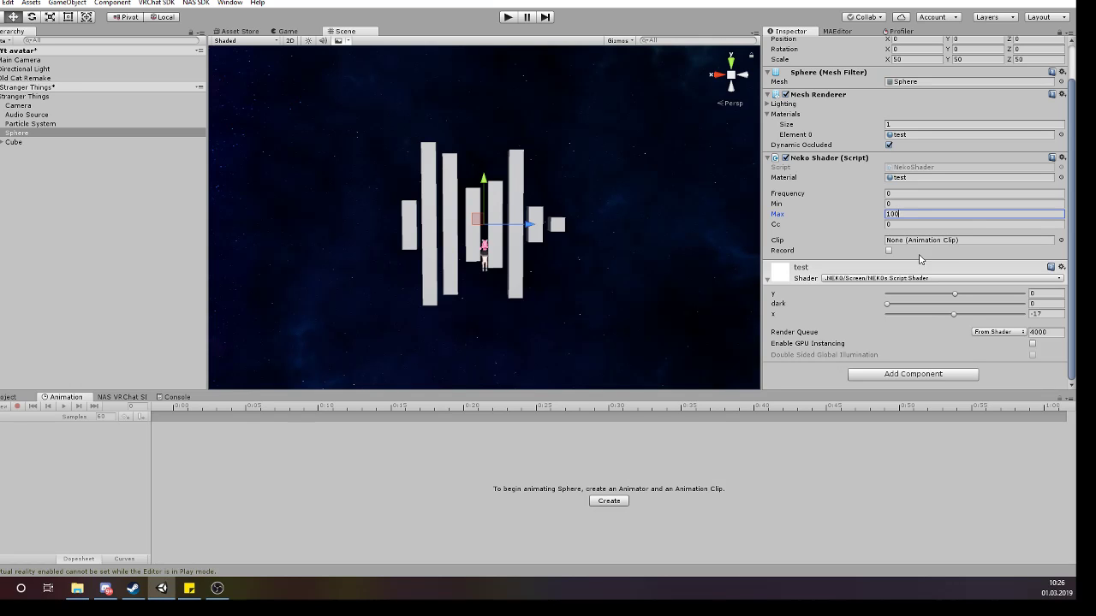
click(954, 314)
mouse_move(954, 317)
mouse_down()
mouse_move(971, 321)
mouse_move(959, 315)
mouse_up()
text(0)
click(901, 215)
key(BackSpace)
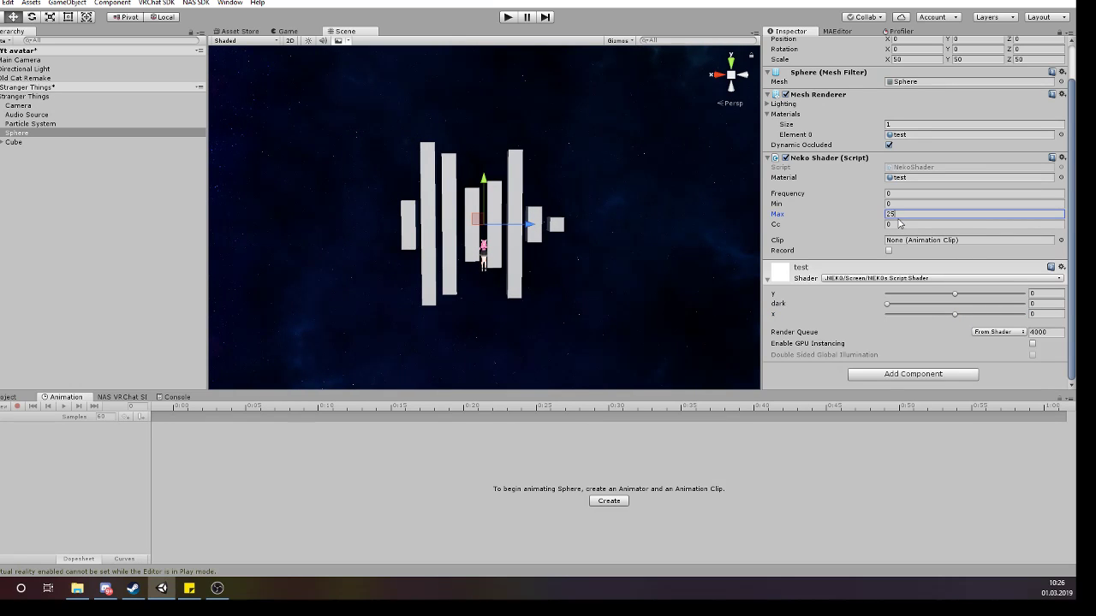
Expand the Cube group and assign the first child Cube to the Object slot of its Neko Scale script
click(129, 195)
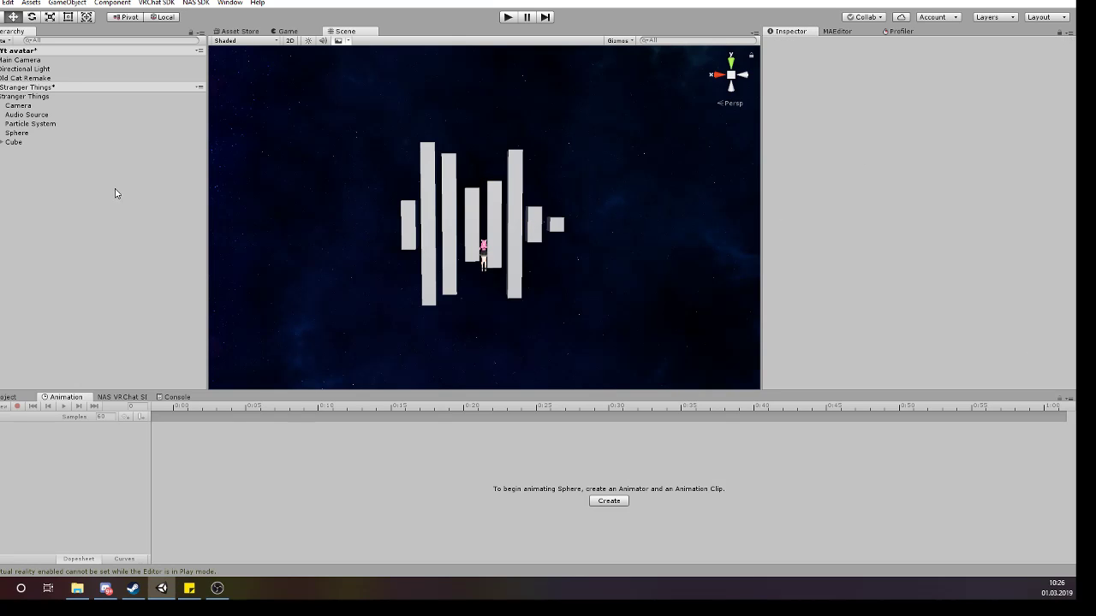
click(25, 142)
click(2, 142)
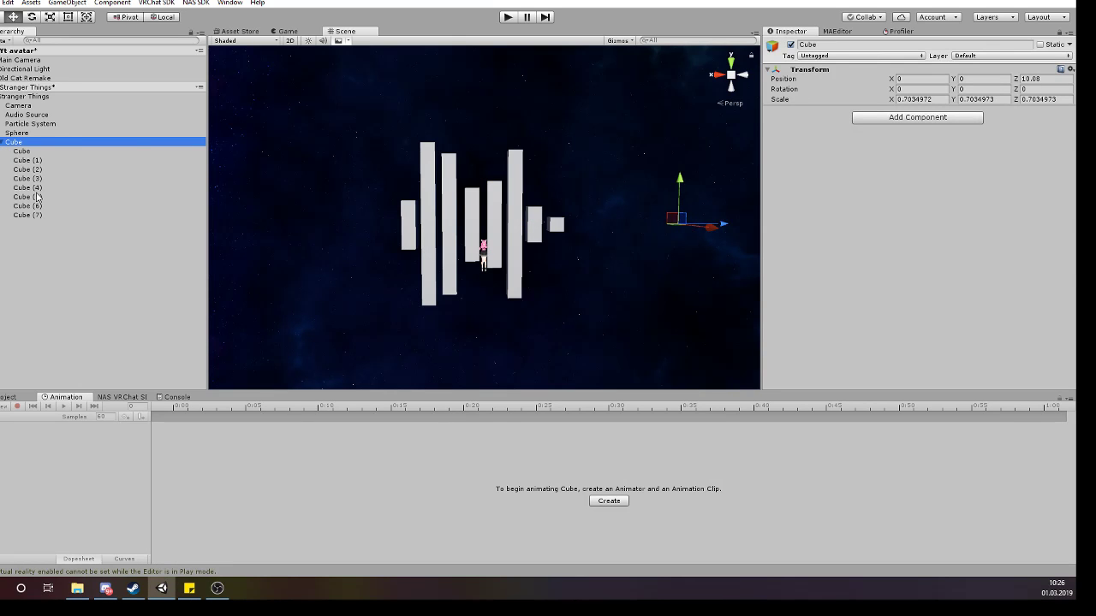
click(43, 151)
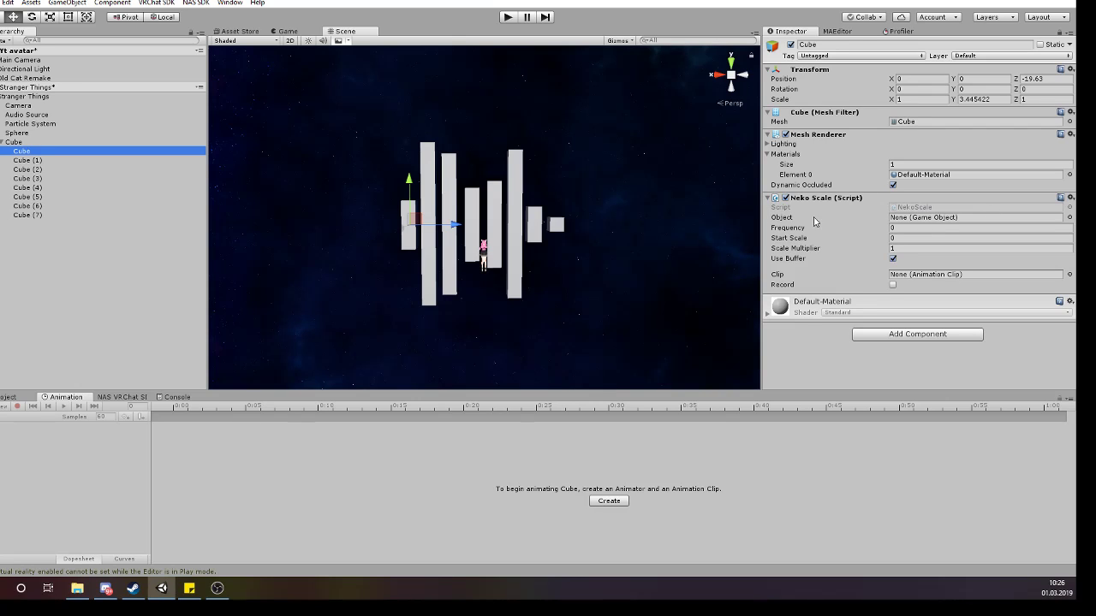
drag(63, 146, 899, 220)
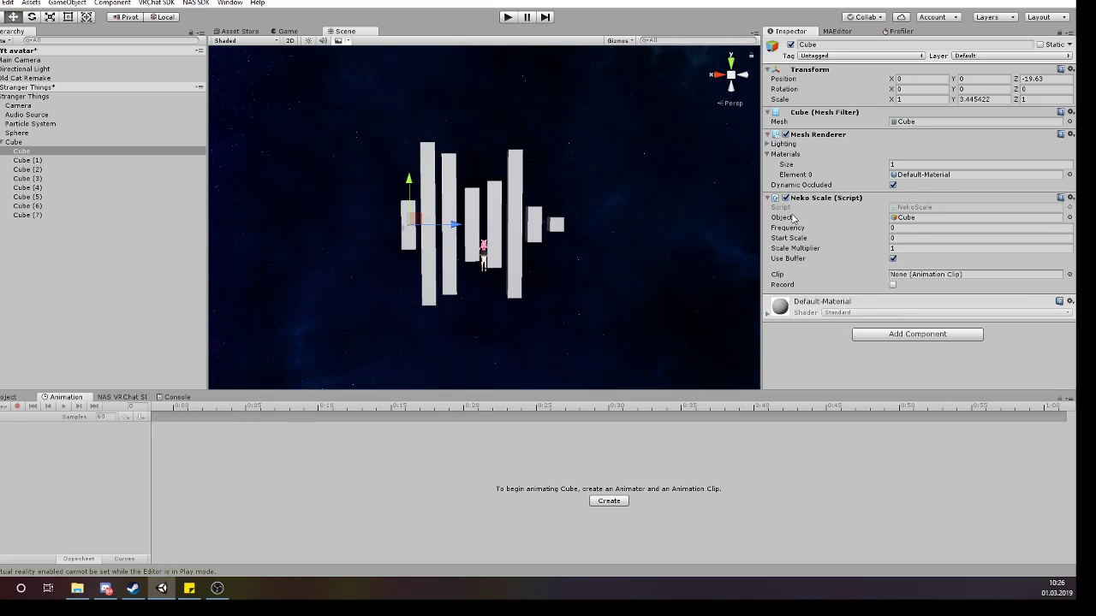
click(845, 228)
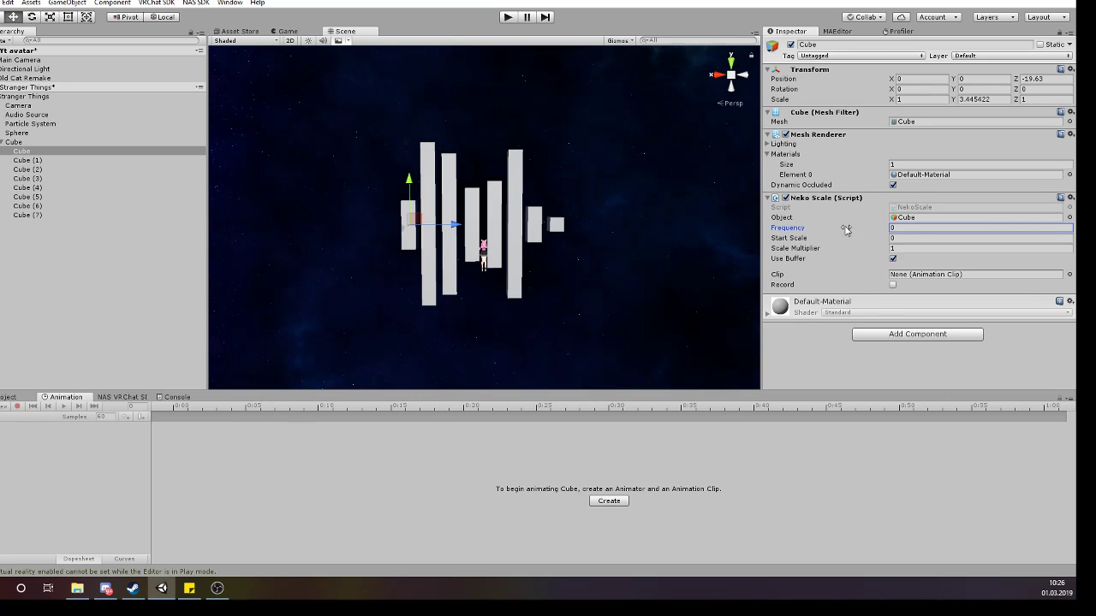
Check the Neko Scale settings of Cube (1) and Cube (2), and run the scene briefly to watch Cube (2)'s scale react
click(57, 162)
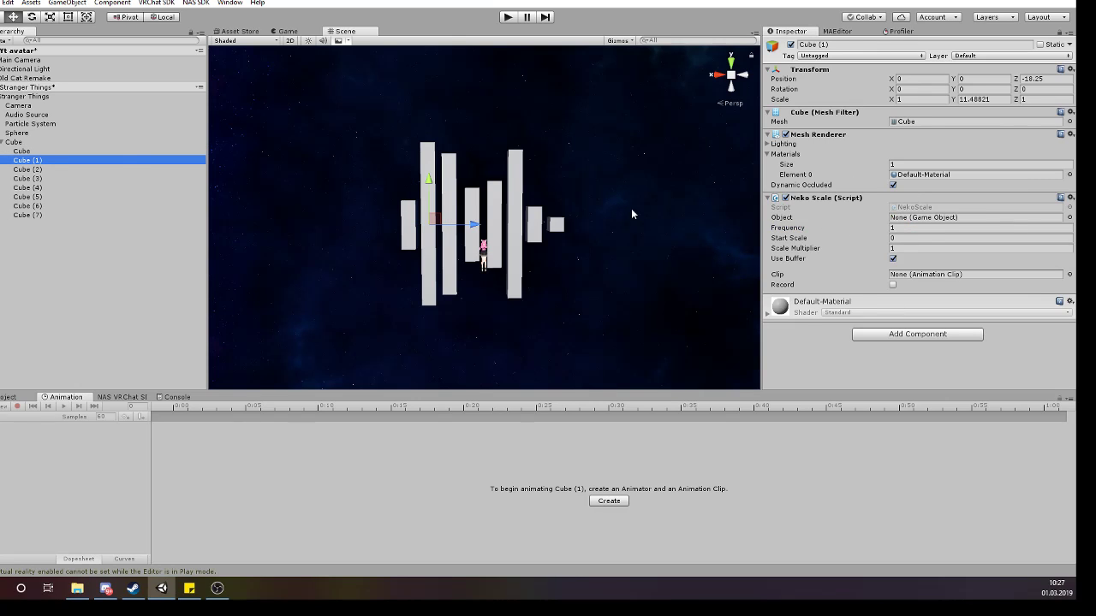
click(65, 170)
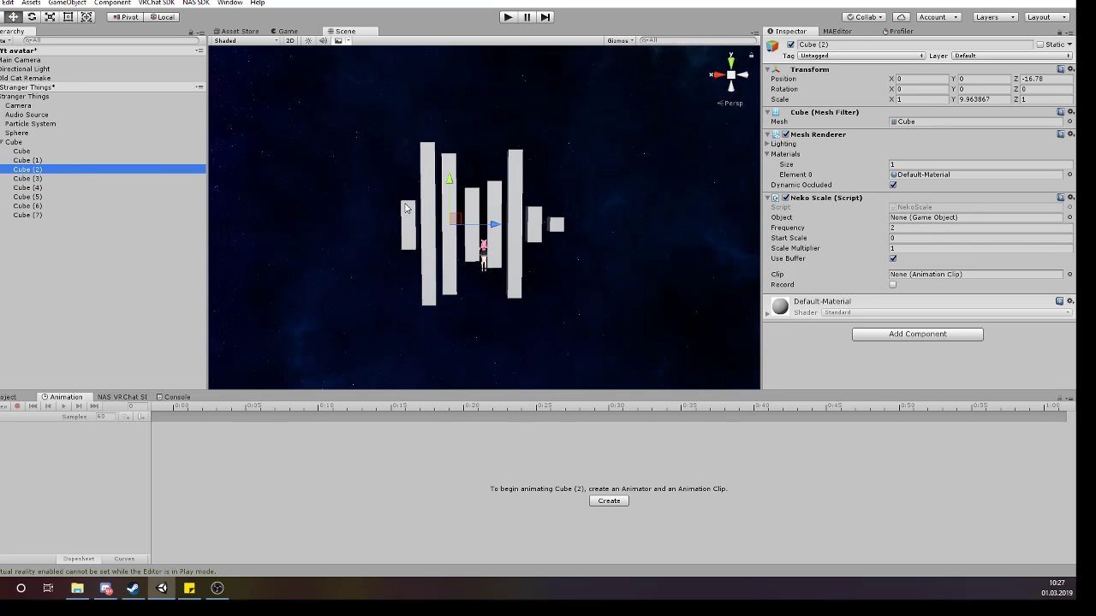
scroll(424, 210, up, 2)
click(506, 17)
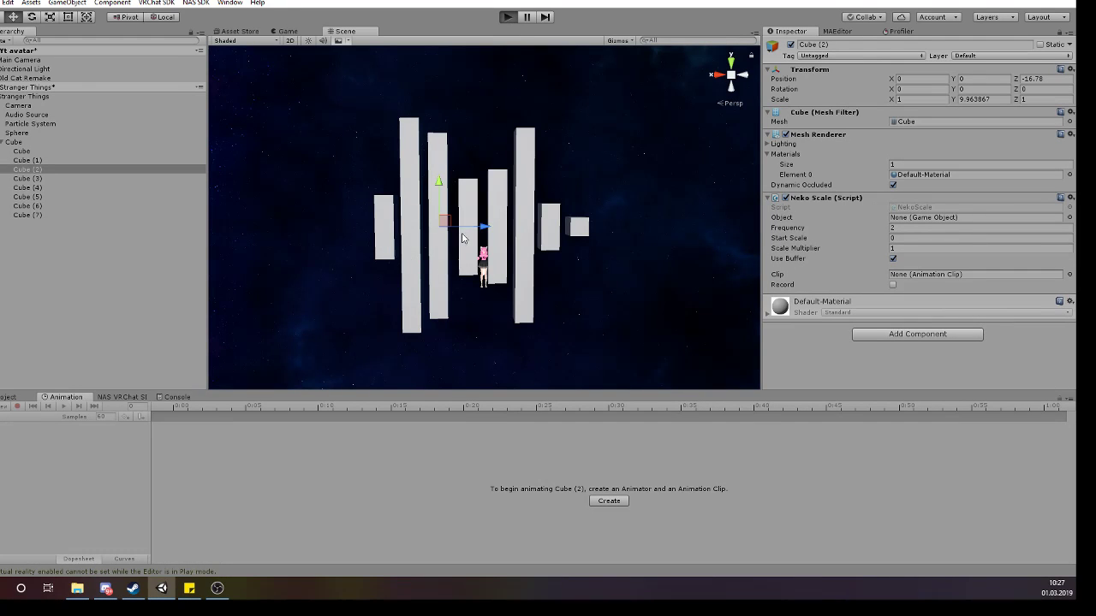
click(341, 32)
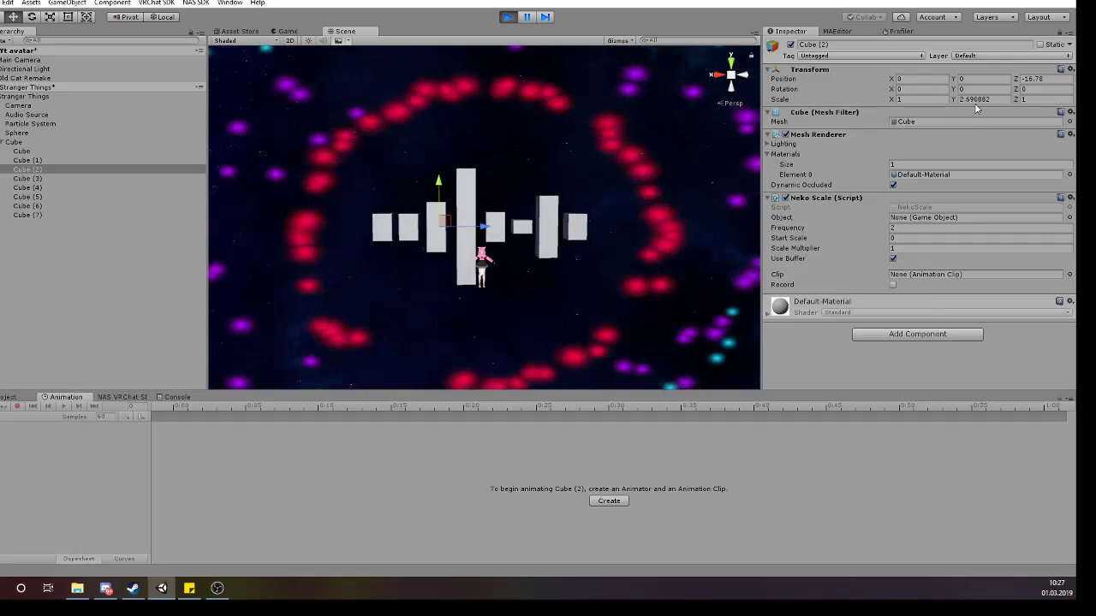
click(507, 16)
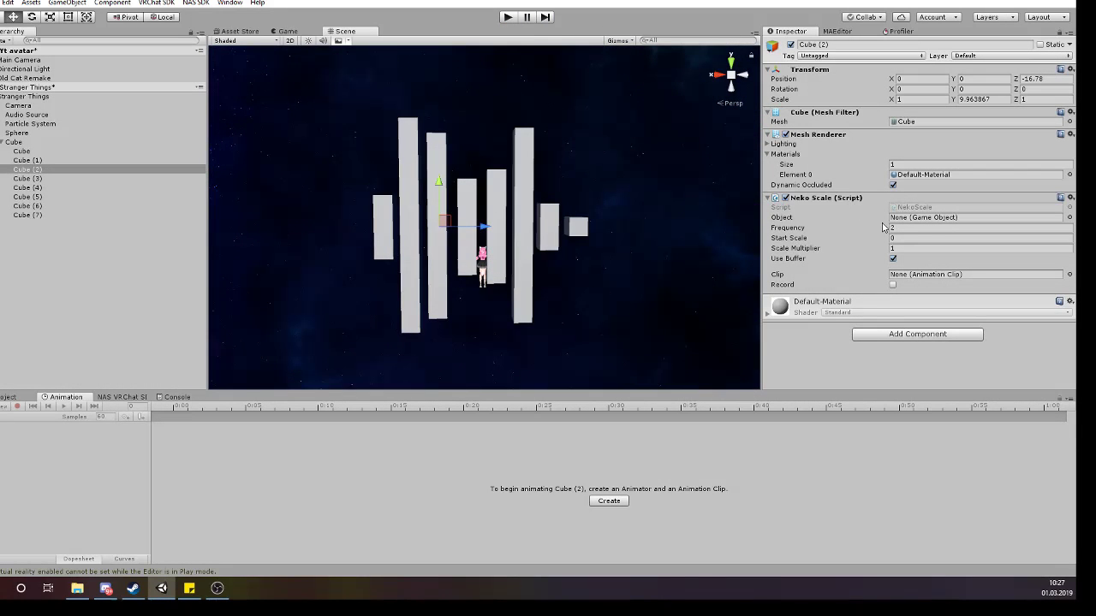
Review the Audio Source, Particle System and Sphere setups once more and expand the Cube group again
click(74, 271)
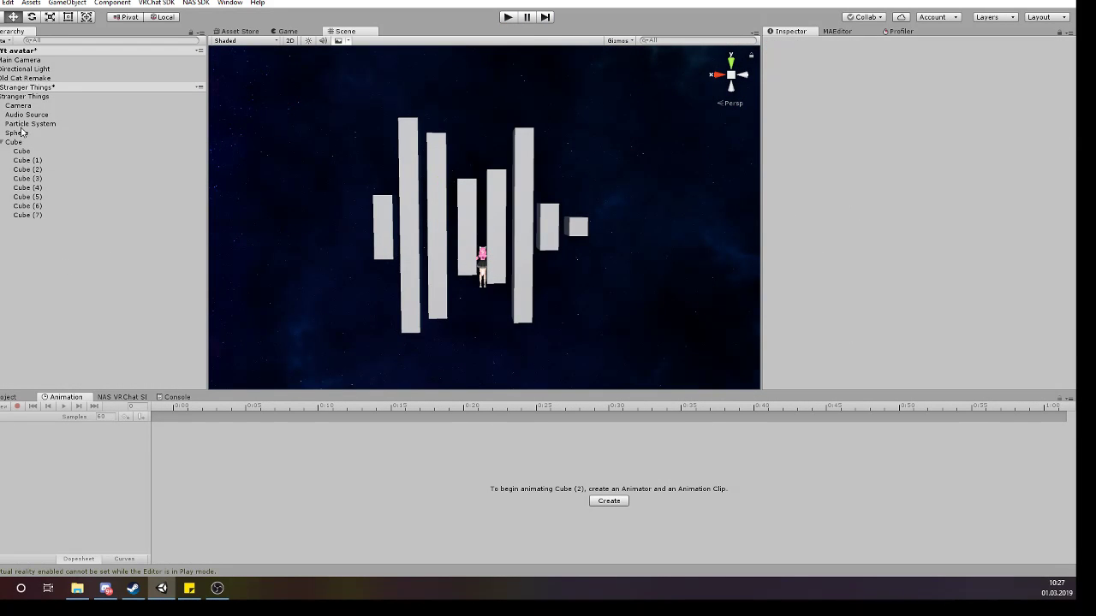
click(2, 142)
click(28, 115)
click(38, 123)
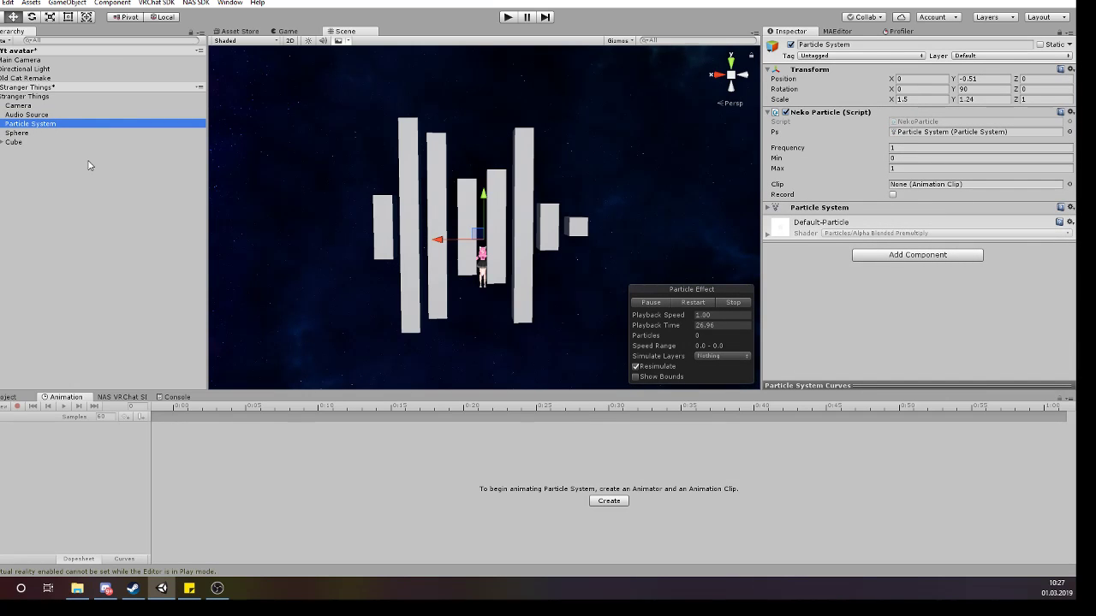
click(25, 133)
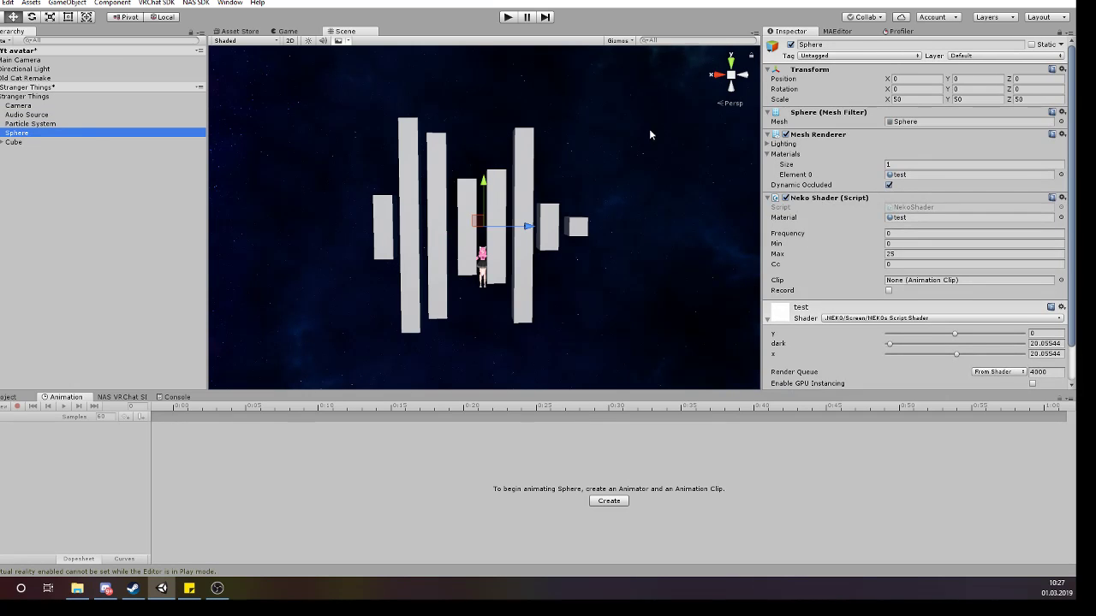
mouse_move(394, 192)
right_down()
mouse_move(399, 206)
mouse_move(393, 199)
right_up()
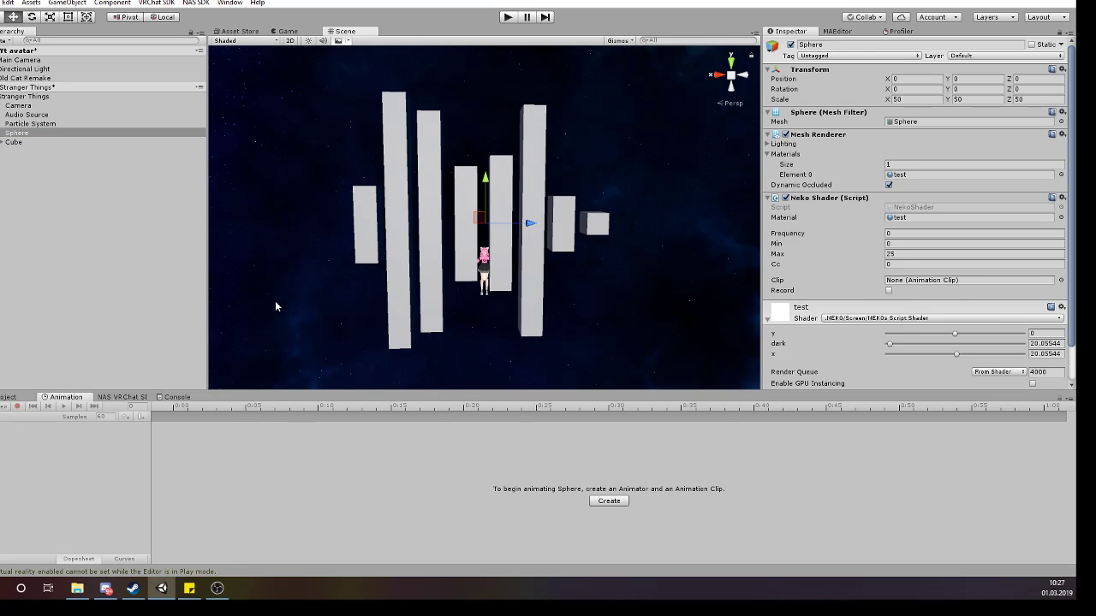
click(6, 133)
click(2, 142)
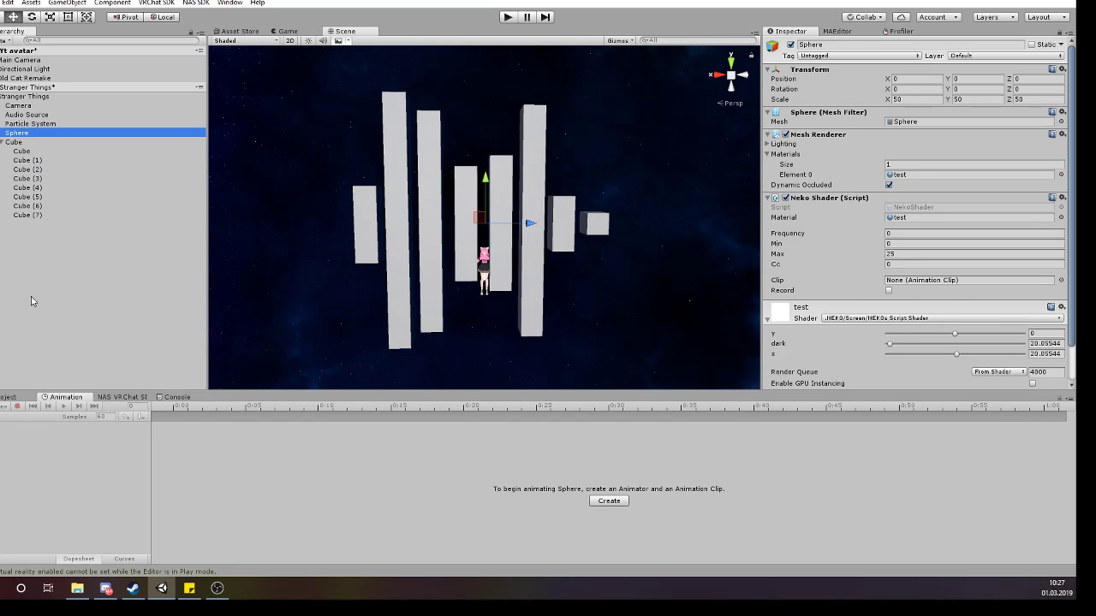
Show the project files and go up from the Material folder to the Assets root
click(5, 399)
click(237, 417)
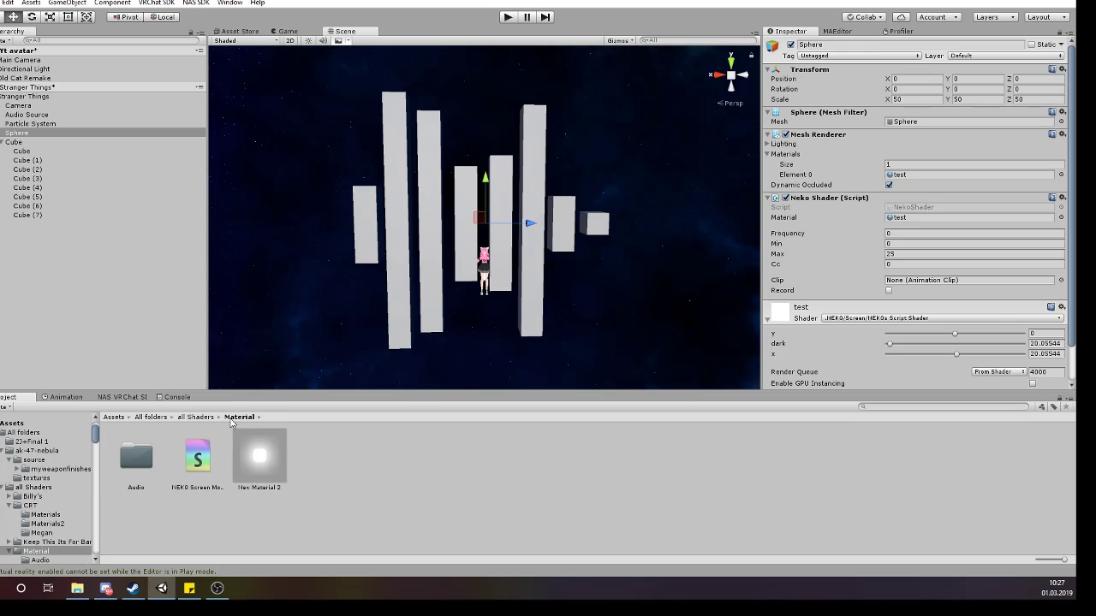
click(152, 417)
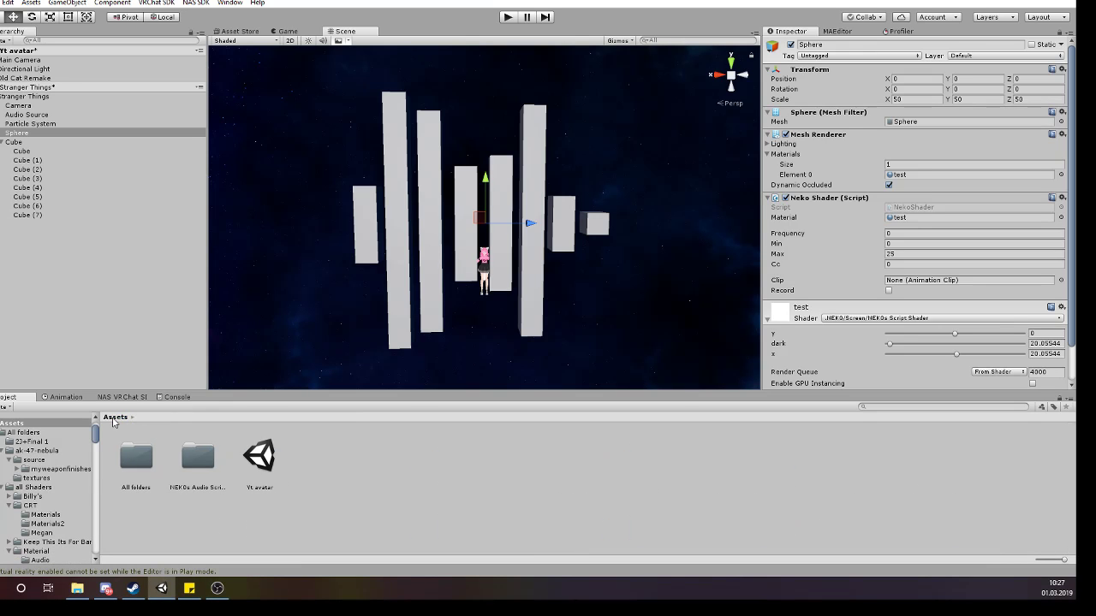